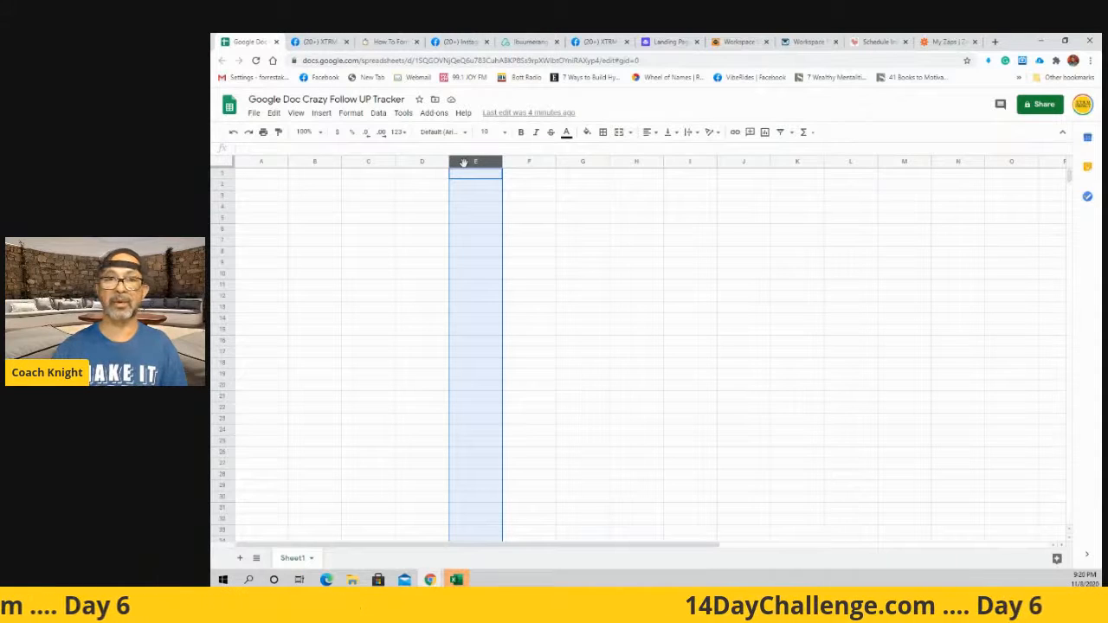
Step: Enter the header YES/NO in cell E1
{"action": "left_click", "coordinate": [522, 163]}
{"action": "left_click", "coordinate": [475, 162]}
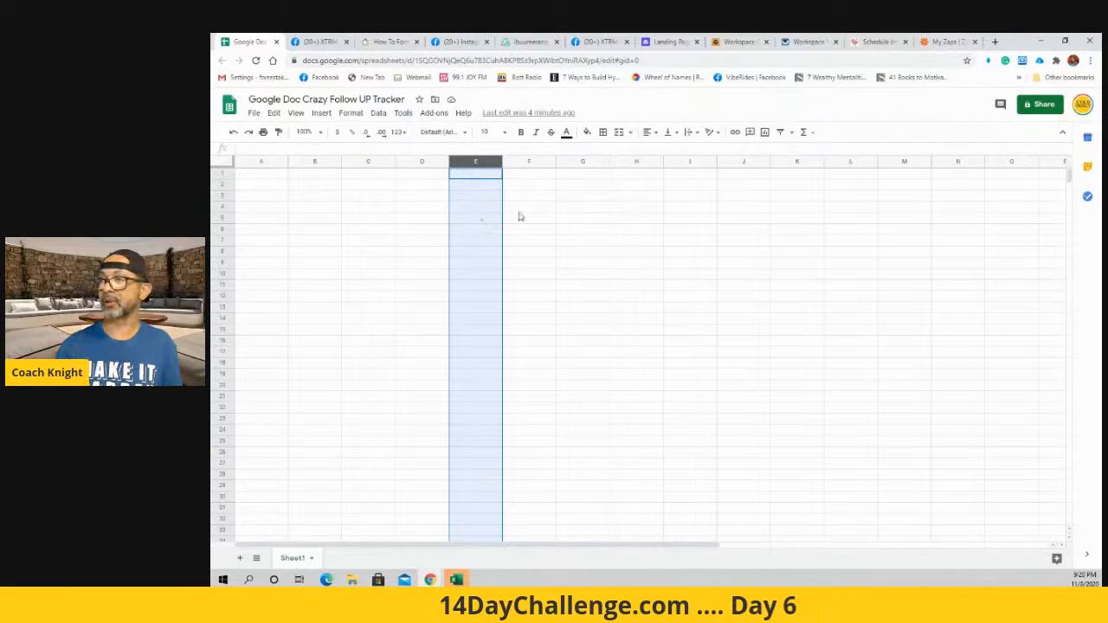
{"action": "left_click", "coordinate": [465, 178]}
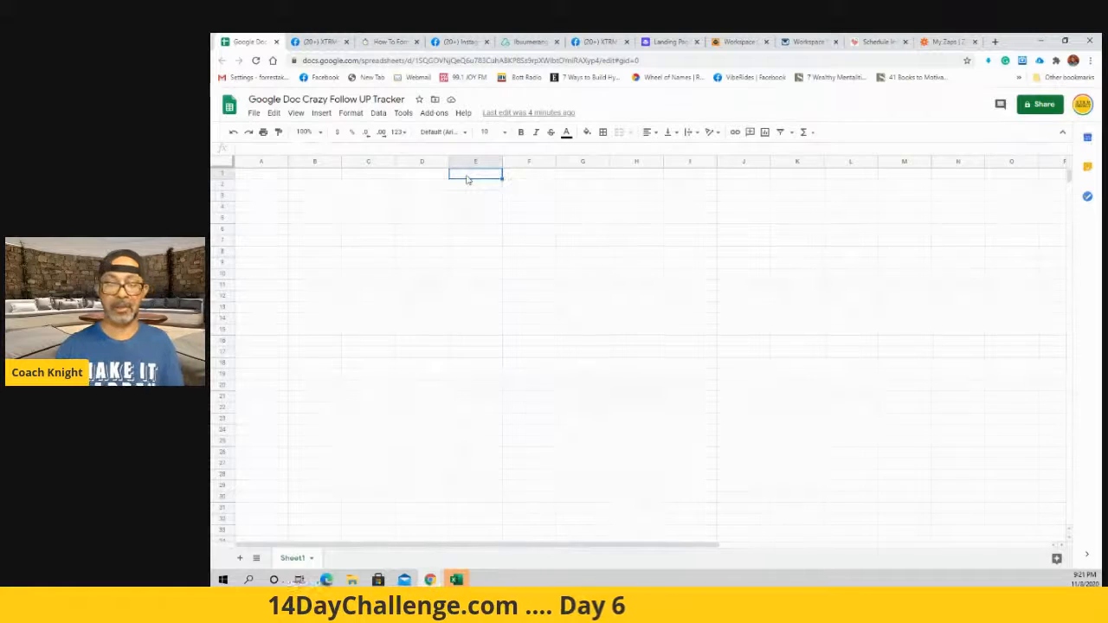
{"action": "type", "text": "YEs"}
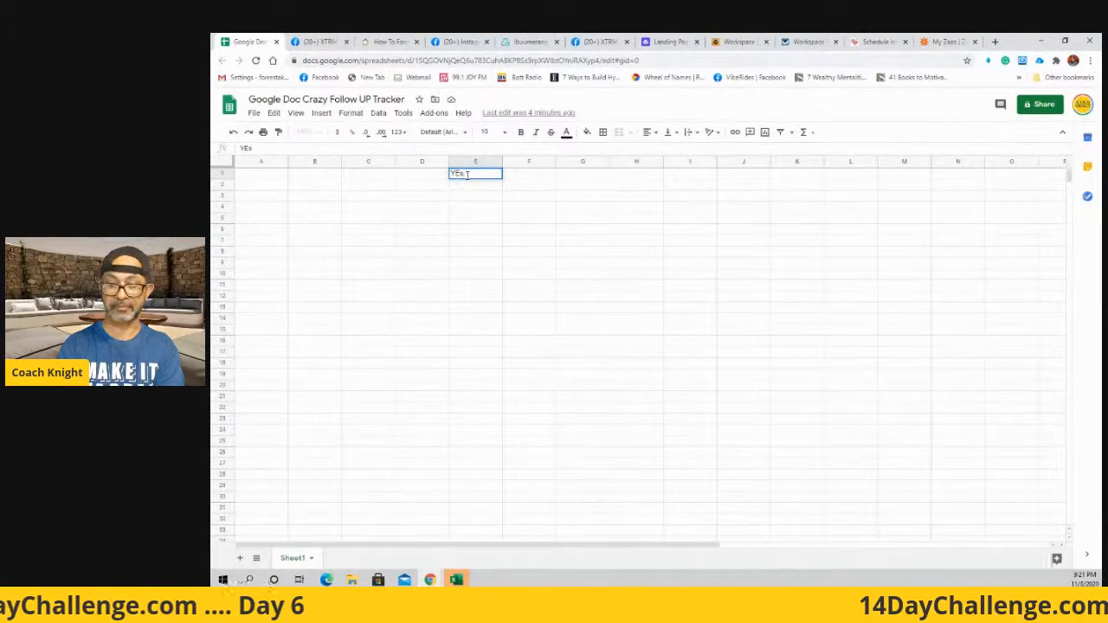
{"action": "key", "text": "BackSpace"}
{"action": "type", "text": "S"}
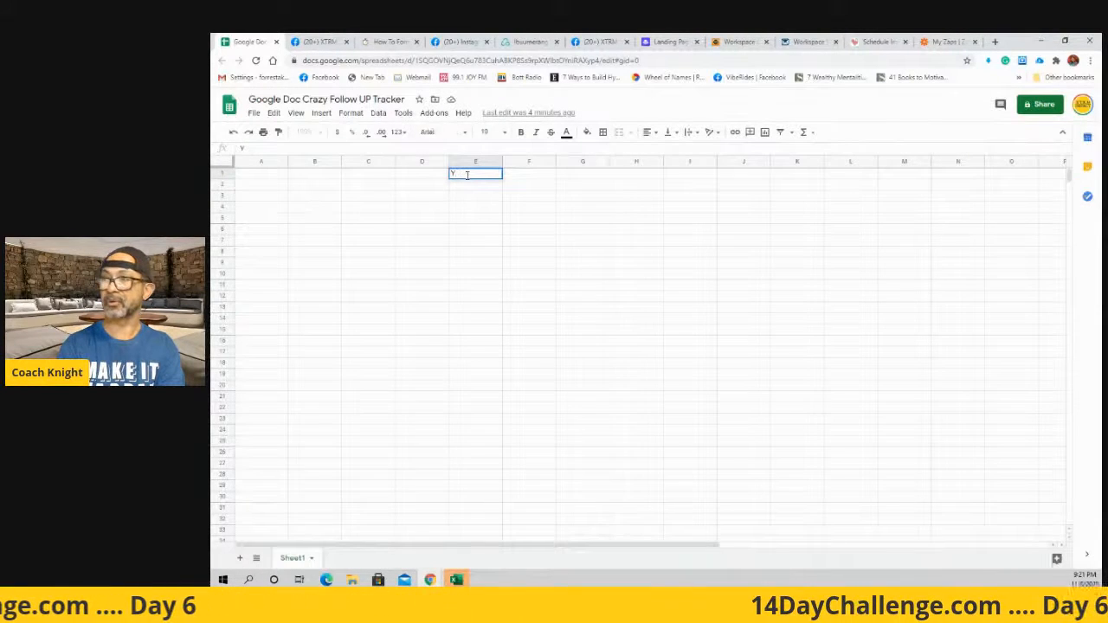
{"action": "type", "text": "/NO"}
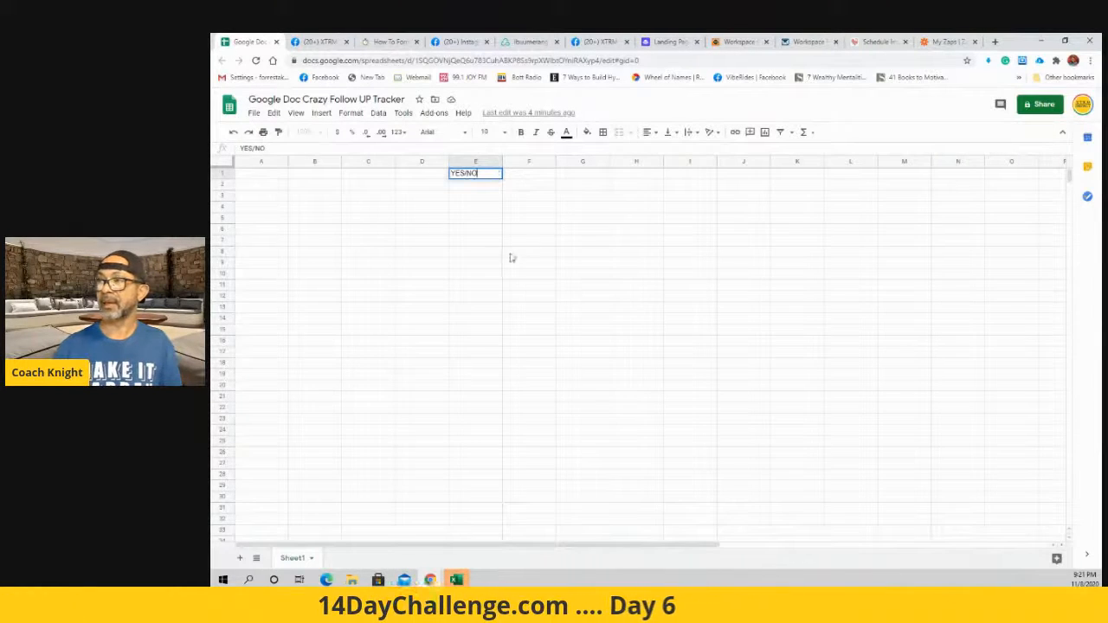
{"action": "left_click", "coordinate": [507, 255]}
Step: Add data validation to cell E2 using a list of items with the options yes and no, and save it
{"action": "left_click", "coordinate": [475, 185]}
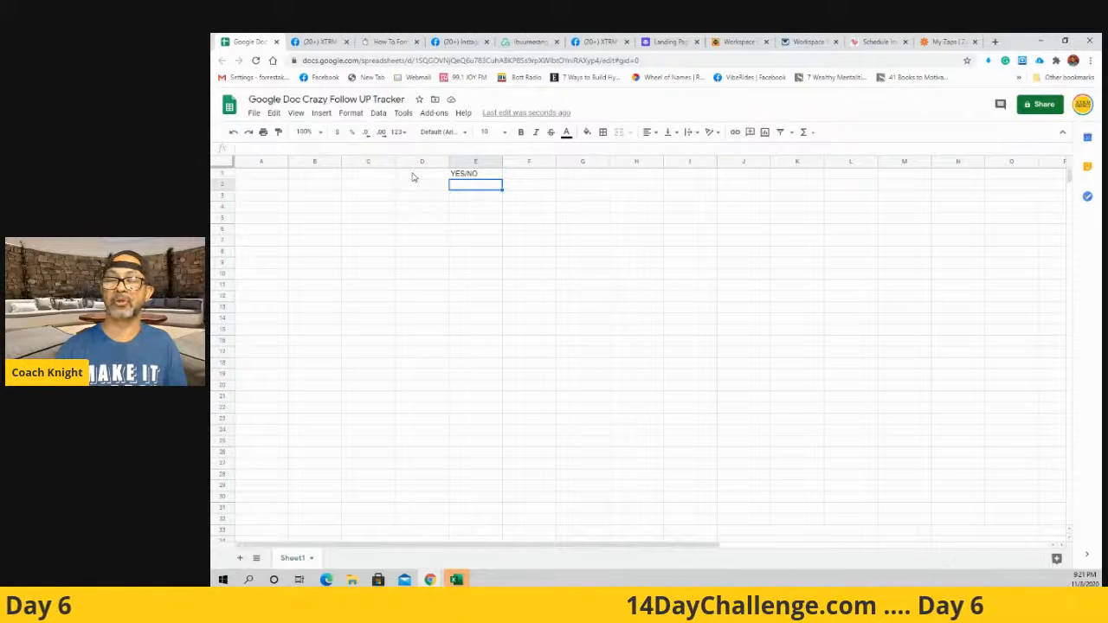
{"action": "right_click", "coordinate": [478, 187]}
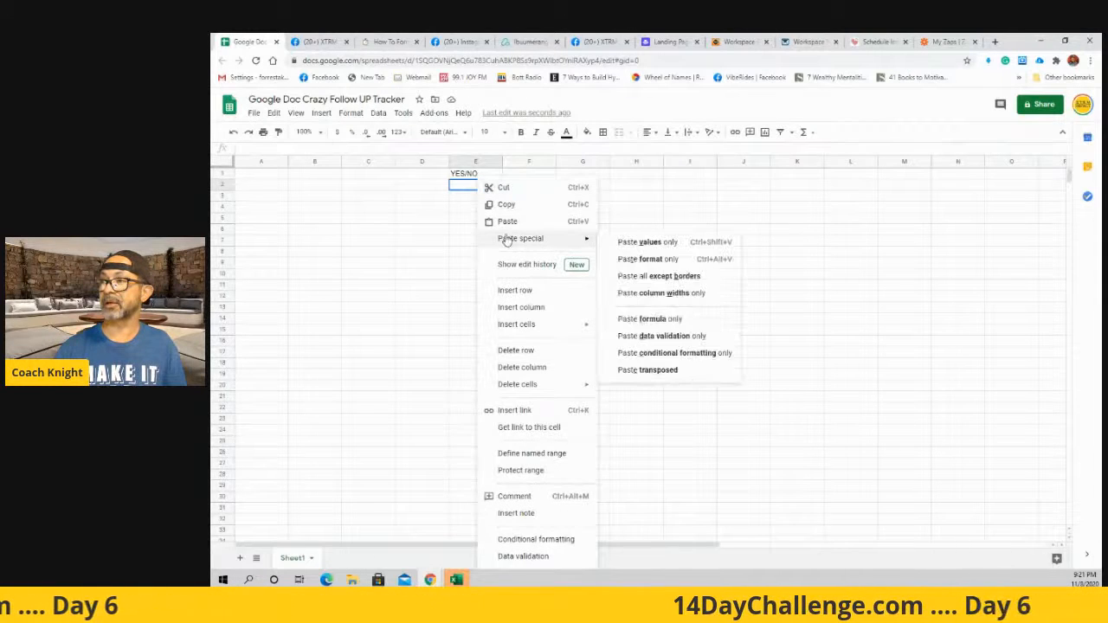
{"action": "left_click", "coordinate": [525, 558]}
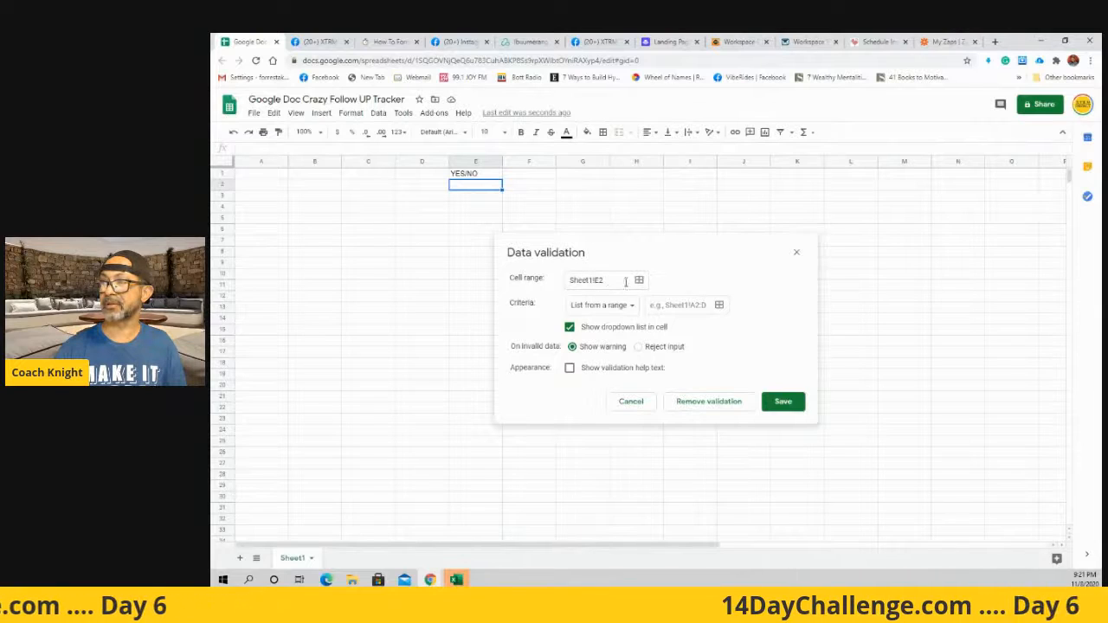
{"action": "left_click", "coordinate": [633, 308]}
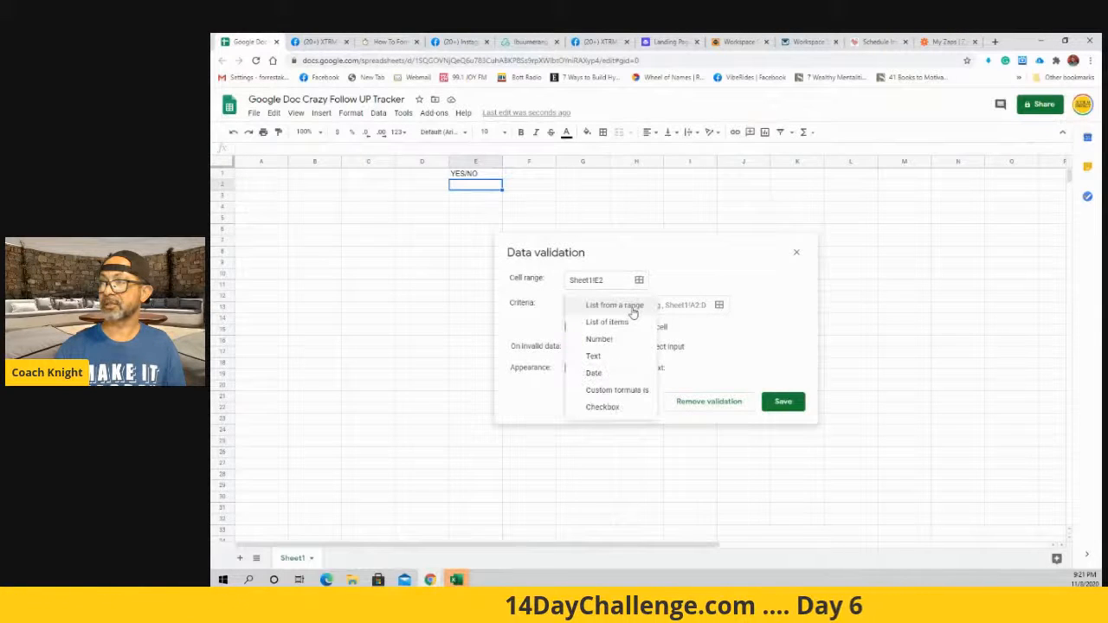
{"action": "left_click", "coordinate": [612, 325]}
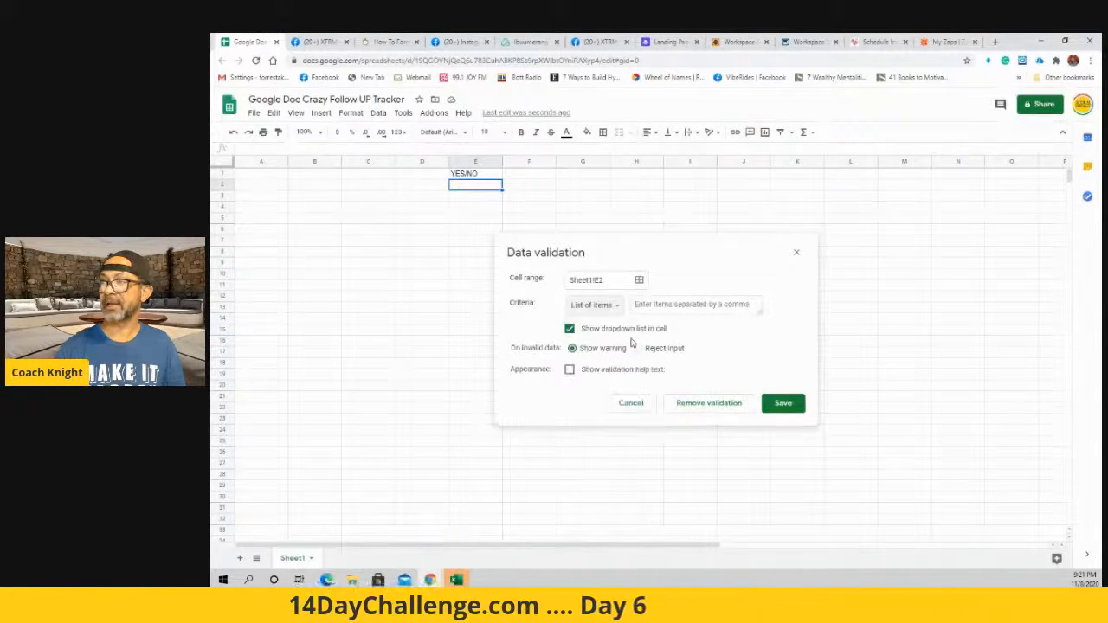
{"action": "left_click", "coordinate": [661, 304]}
{"action": "type", "text": "yes,"}
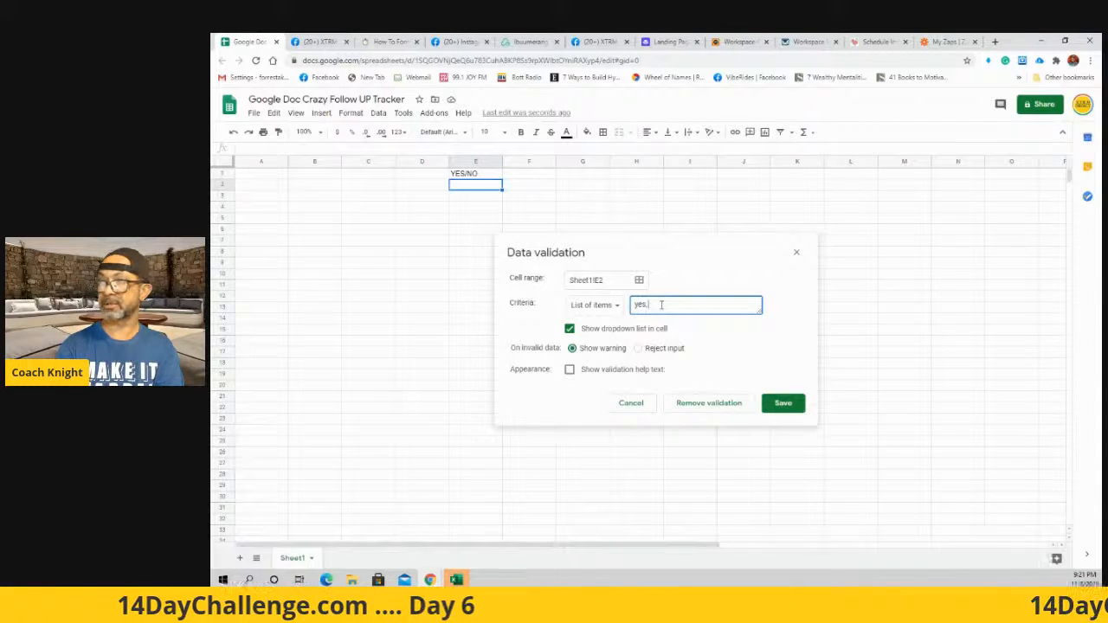
{"action": "type", "text": " no"}
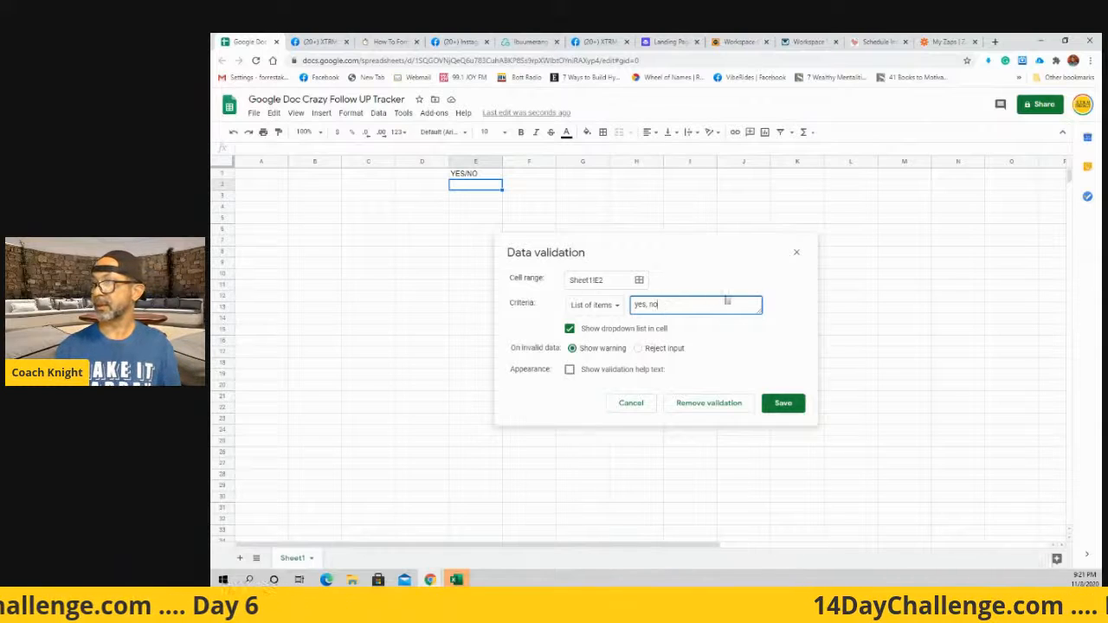
{"action": "left_click", "coordinate": [783, 405]}
{"action": "left_click_drag", "start_coordinate": [500, 319], "coordinate": [499, 307]}
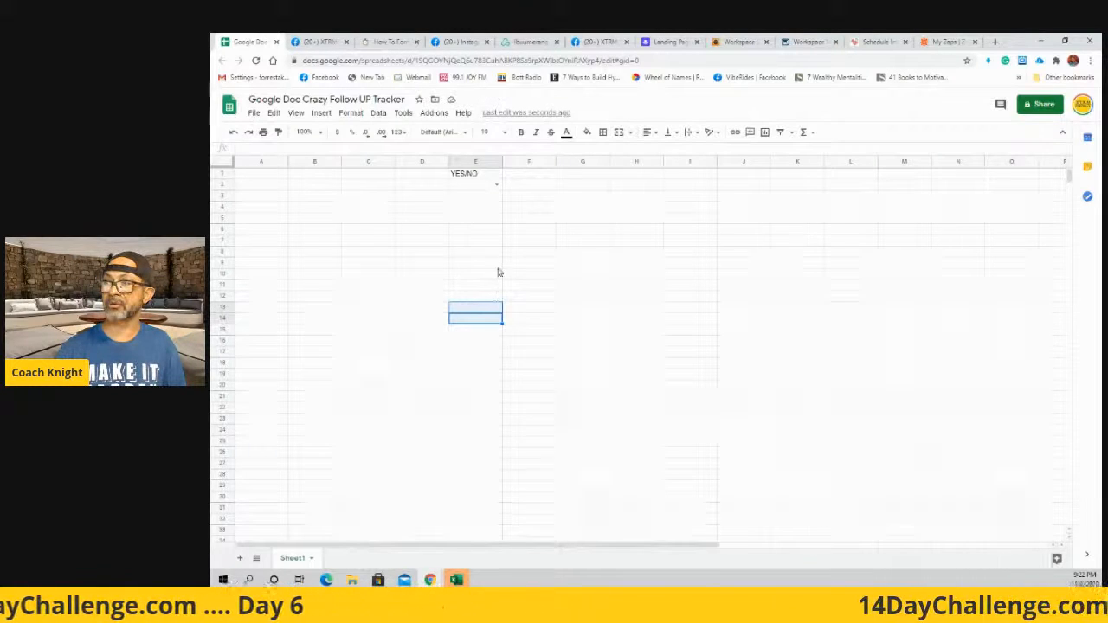
Step: Try the yes and no options in cell E2, and leave the cell empty
{"action": "left_click", "coordinate": [477, 185]}
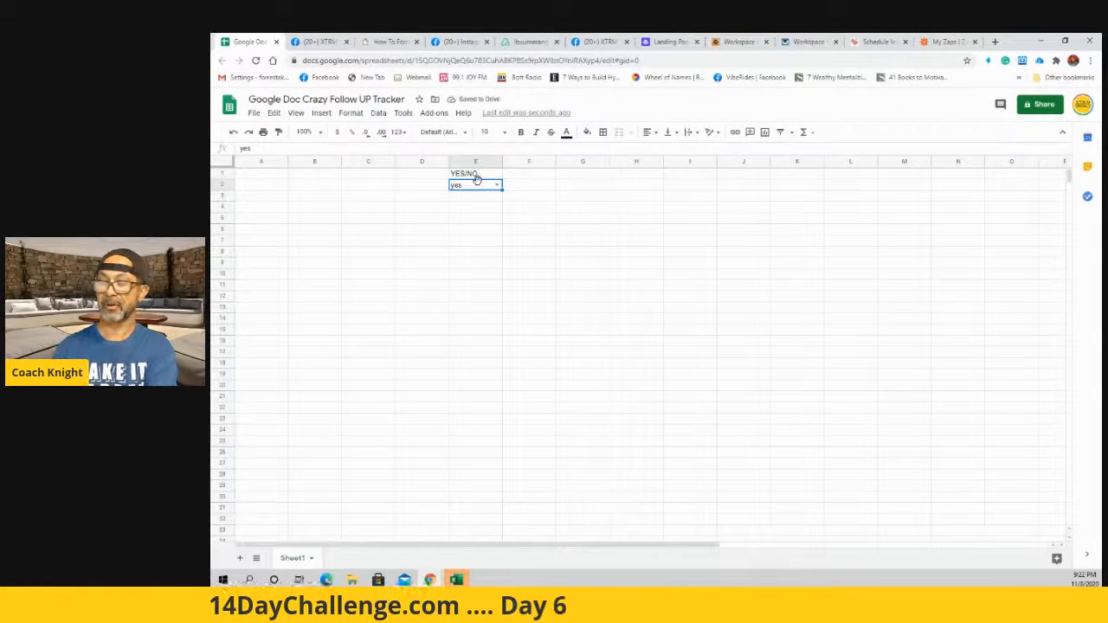
{"action": "type", "text": "no"}
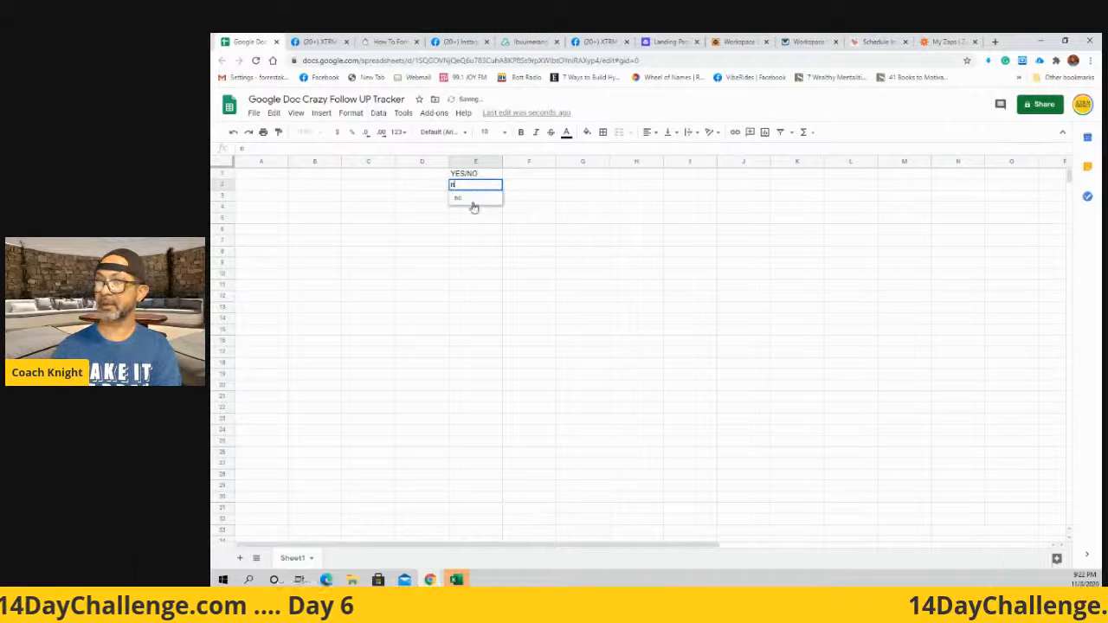
{"action": "key", "text": "BackSpace"}
{"action": "key", "text": "BackSpace"}
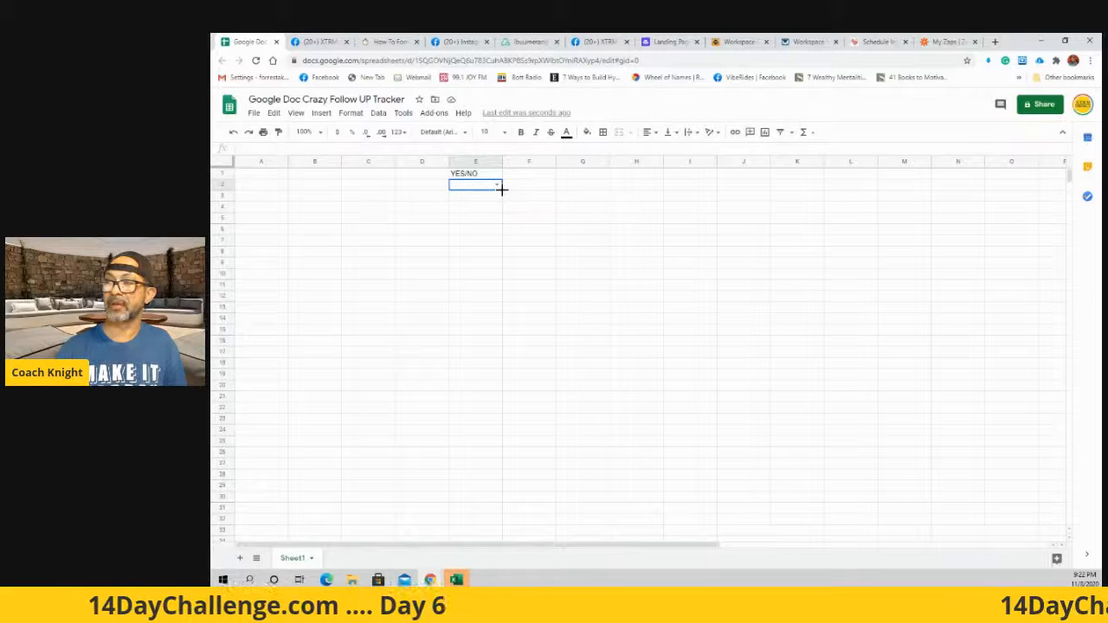
Step: Copy the yes/no dropdown from cell E2 down through the rows below in column E
{"action": "left_click_drag", "start_coordinate": [495, 203], "coordinate": [467, 557]}
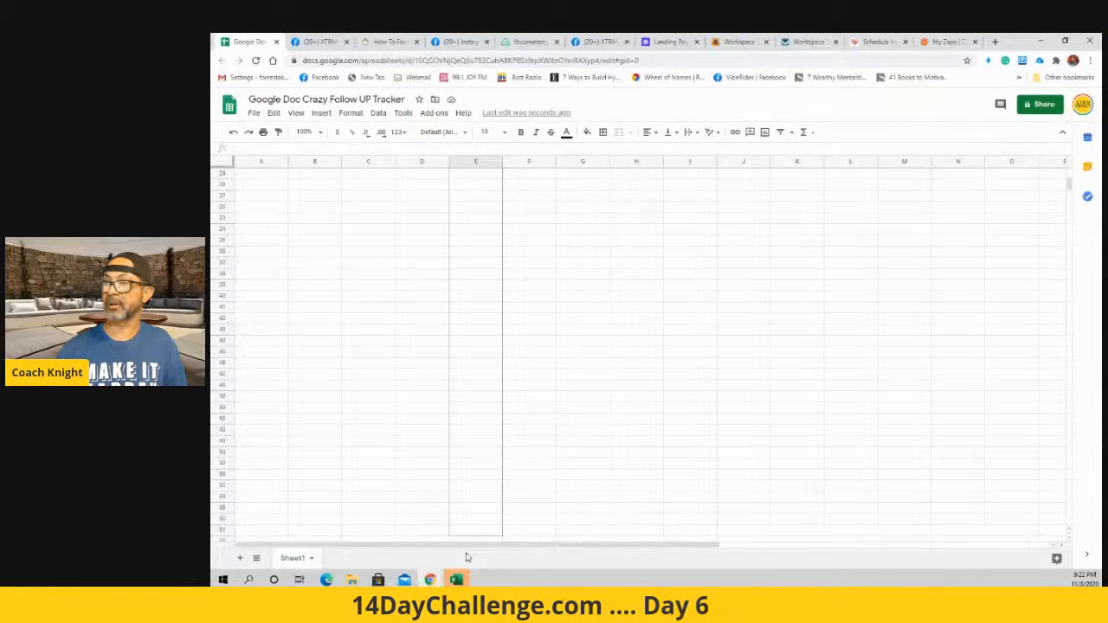
{"action": "left_click_drag", "start_coordinate": [466, 558], "coordinate": [490, 490]}
{"action": "scroll", "coordinate": [565, 363], "scroll_direction": "up", "scroll_amount": 3}
{"action": "scroll", "coordinate": [560, 332], "scroll_direction": "up", "scroll_amount": 8}
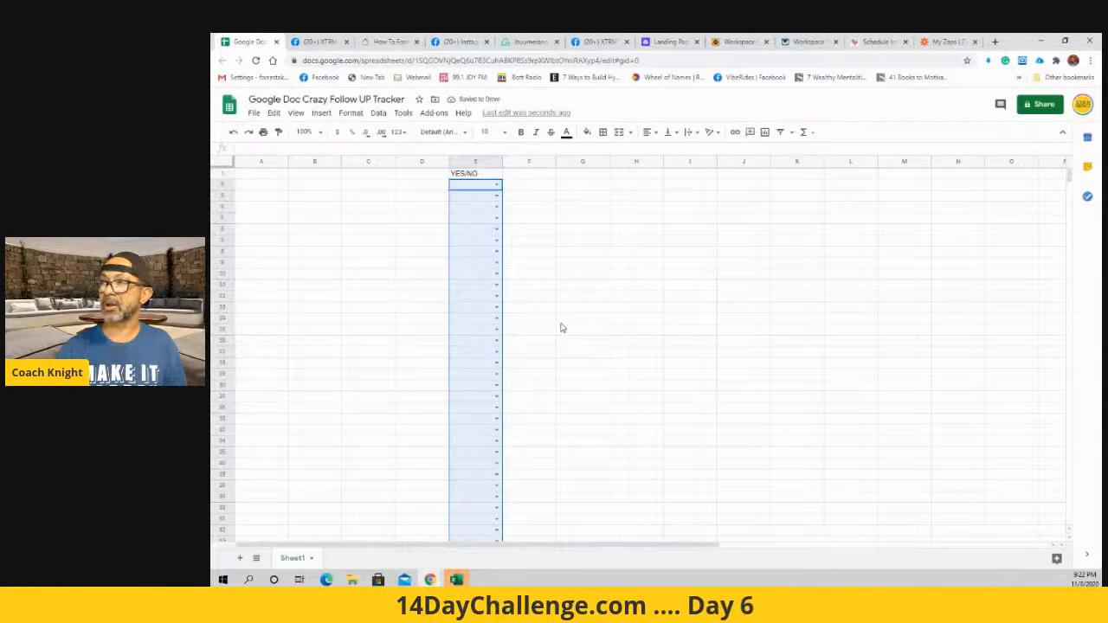
{"action": "left_click", "coordinate": [564, 307]}
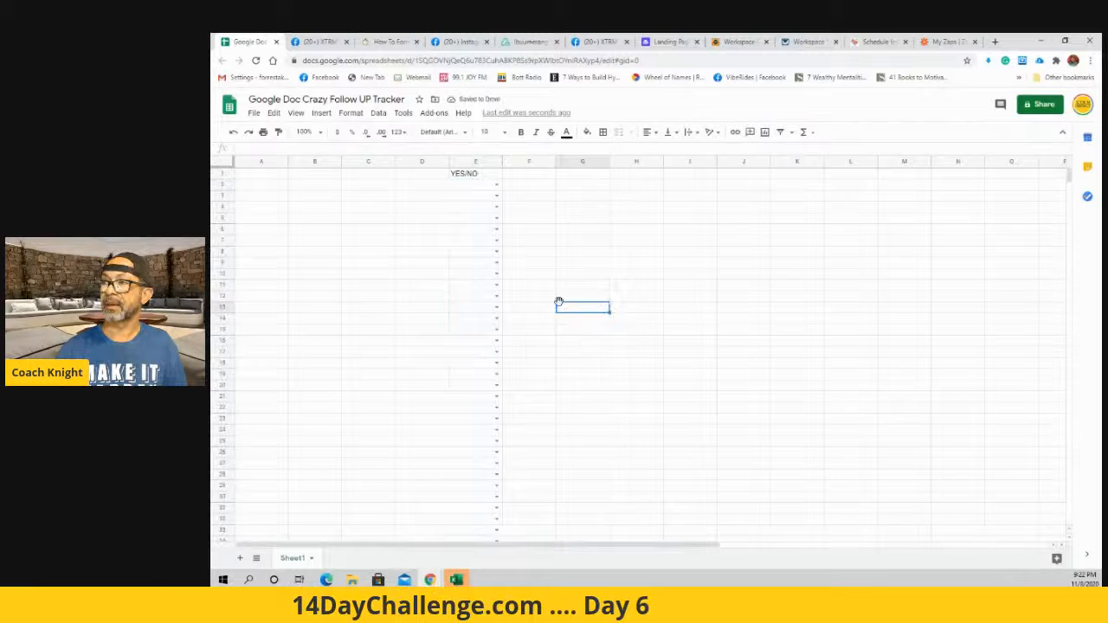
Step: Enter yes in cell E2 and n in cell E4 of the dropdown column
{"action": "left_click", "coordinate": [468, 187]}
{"action": "type", "text": "yes"}
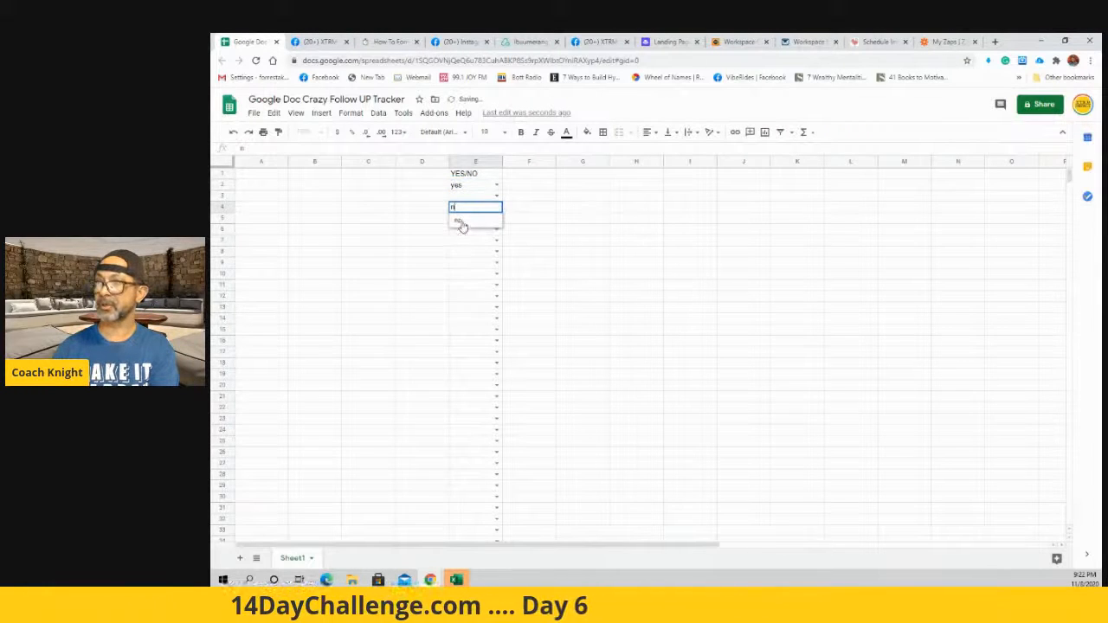
{"action": "left_click", "coordinate": [465, 232]}
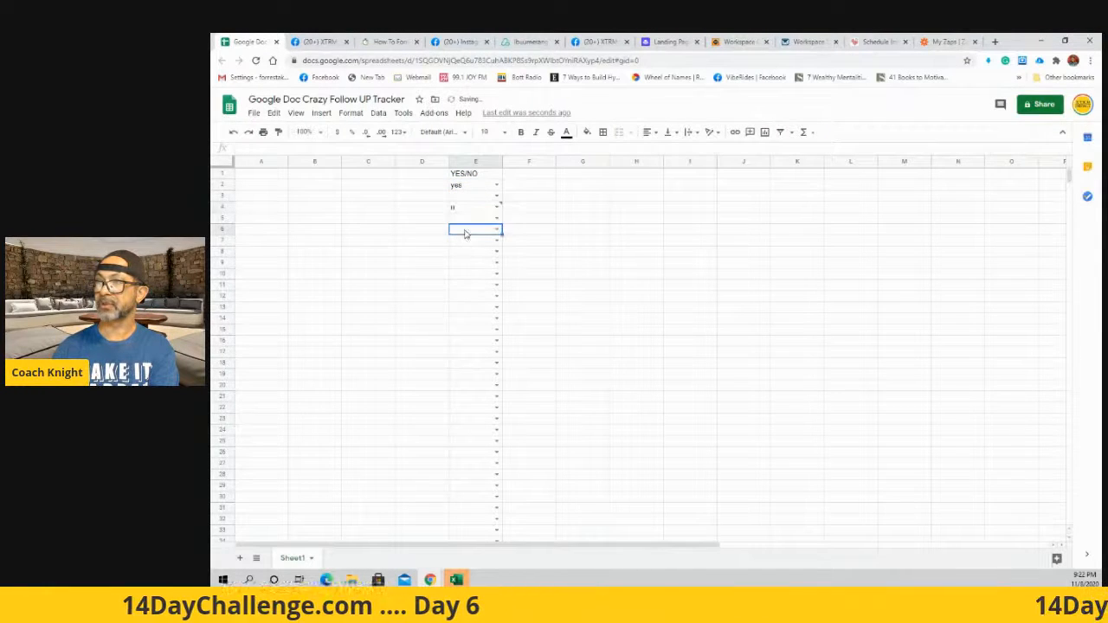
Step: Enter the header Tool in cell F1
{"action": "left_click", "coordinate": [533, 180]}
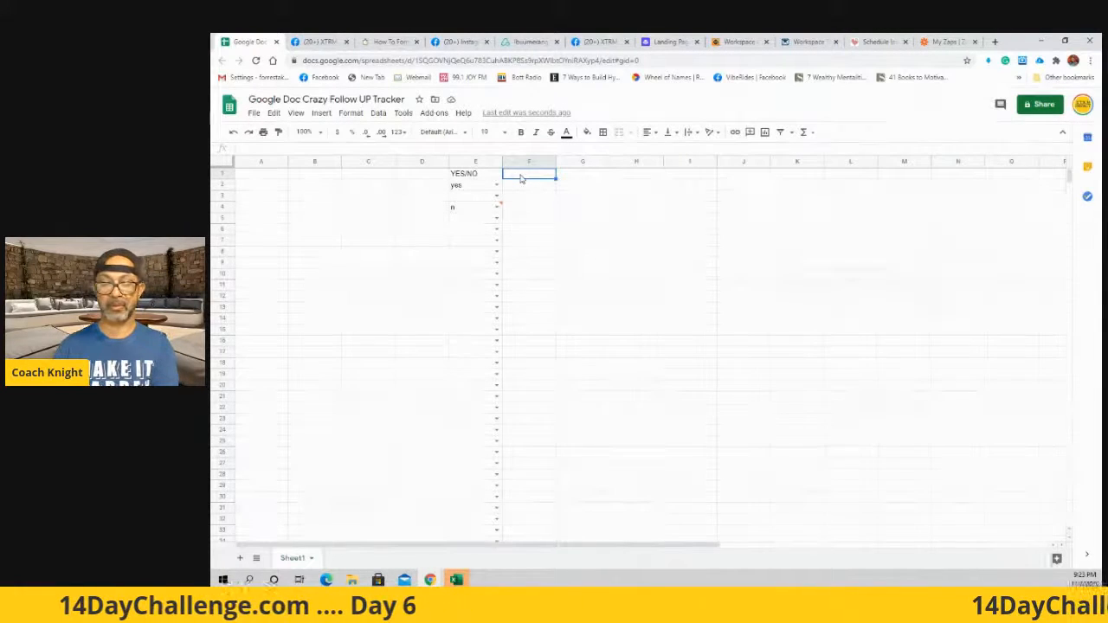
{"action": "type", "text": "Tool"}
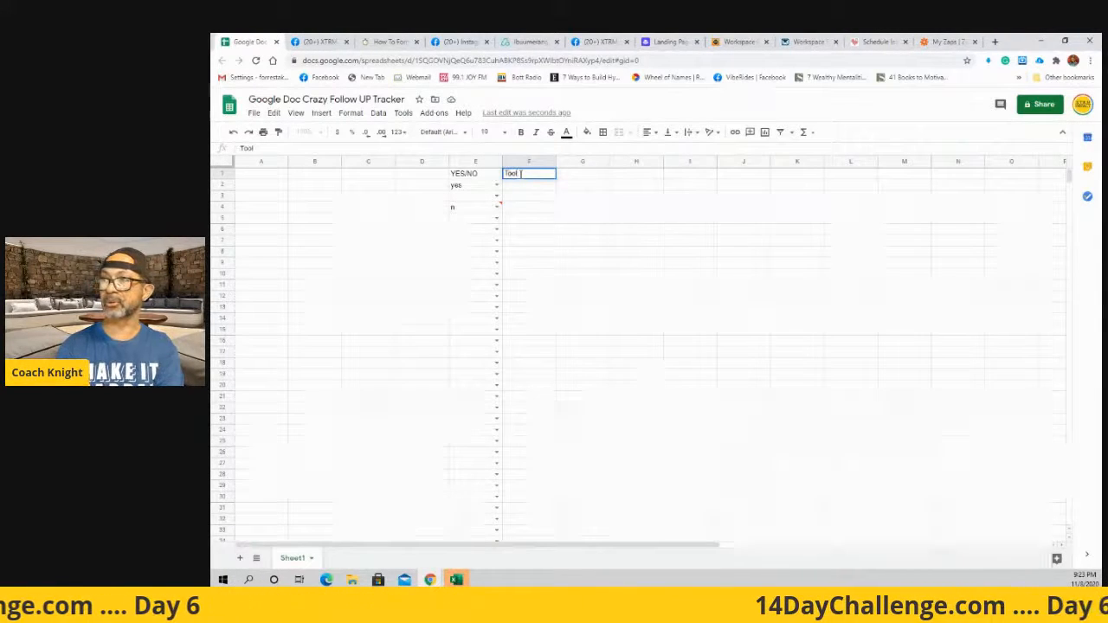
{"action": "left_click", "coordinate": [523, 196]}
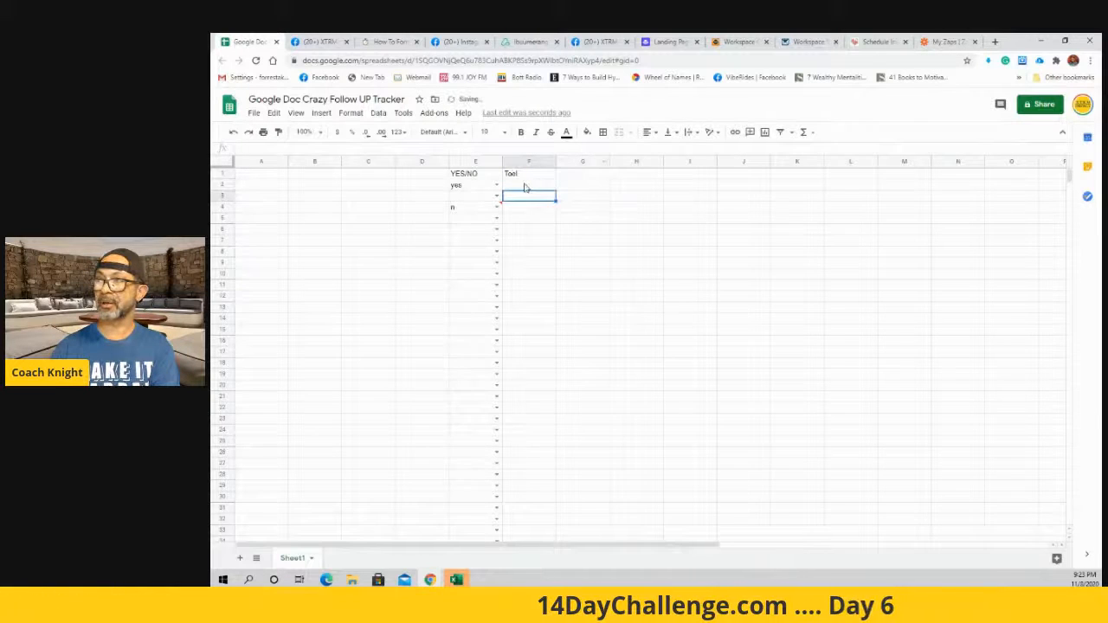
{"action": "right_click", "coordinate": [524, 186]}
{"action": "scroll", "coordinate": [524, 207], "scroll_direction": "down", "scroll_amount": 3}
{"action": "mouse_move", "coordinate": [554, 238]}
{"action": "scroll", "coordinate": [515, 199], "scroll_direction": "up", "scroll_amount": 3}
{"action": "left_click", "coordinate": [510, 185]}
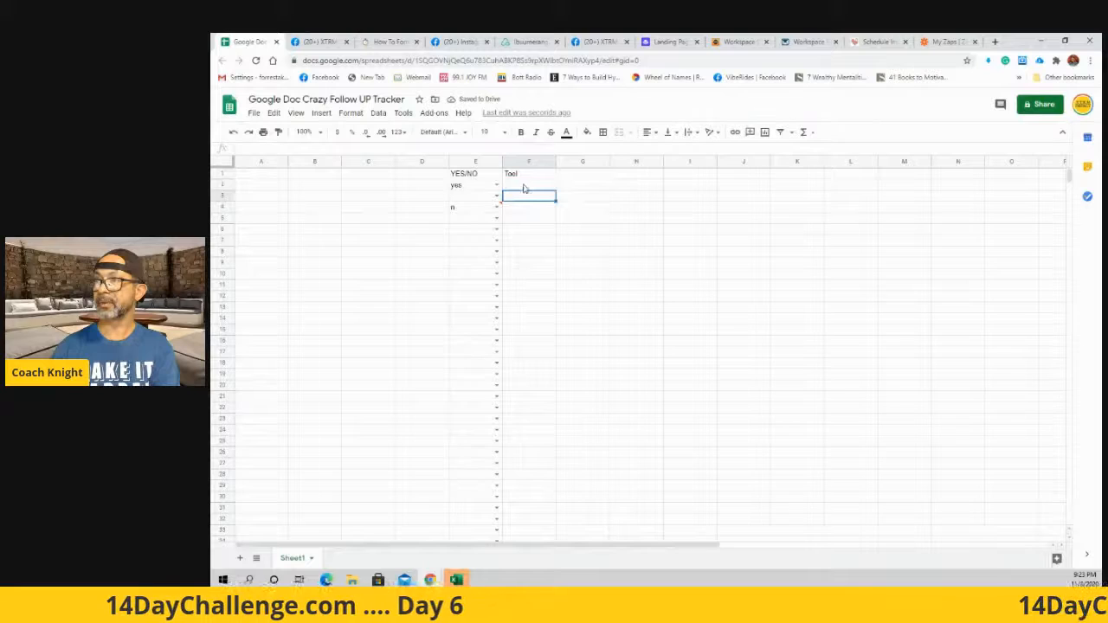
Step: Add data validation to cell F2 as a list of items reading "teaser, recorded zoom. live overview", and save it
{"action": "right_click", "coordinate": [523, 187]}
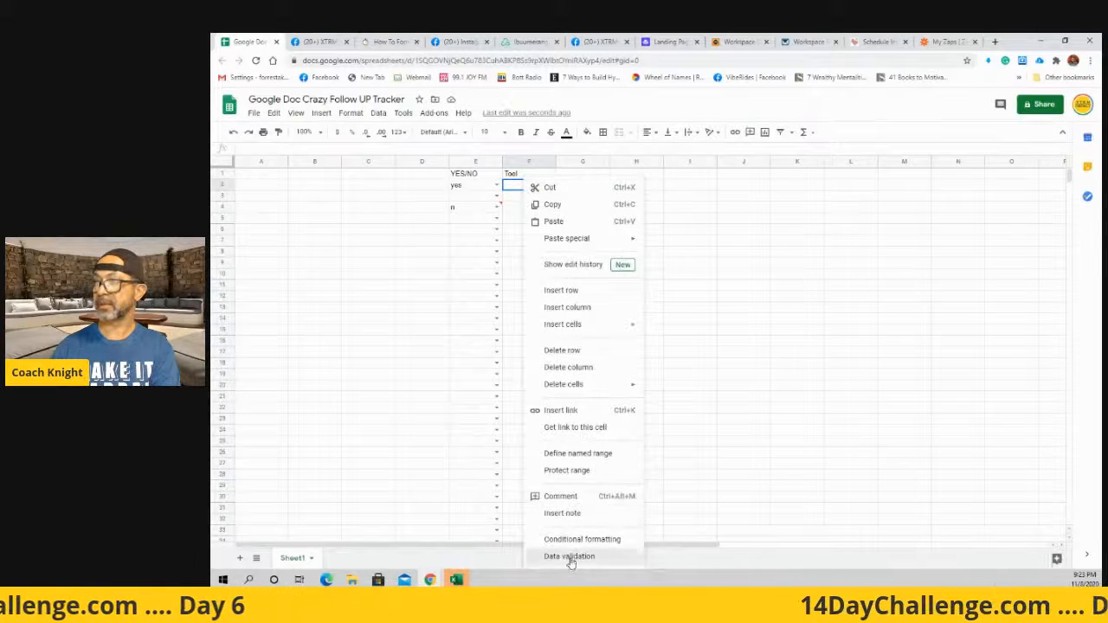
{"action": "left_click", "coordinate": [628, 559]}
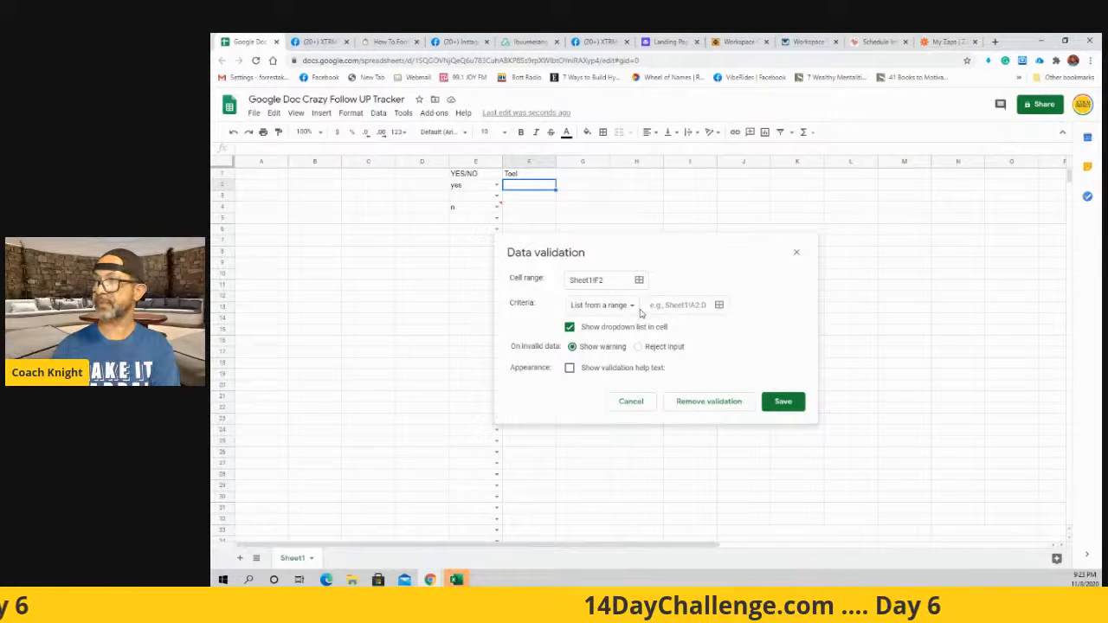
{"action": "left_click", "coordinate": [632, 312]}
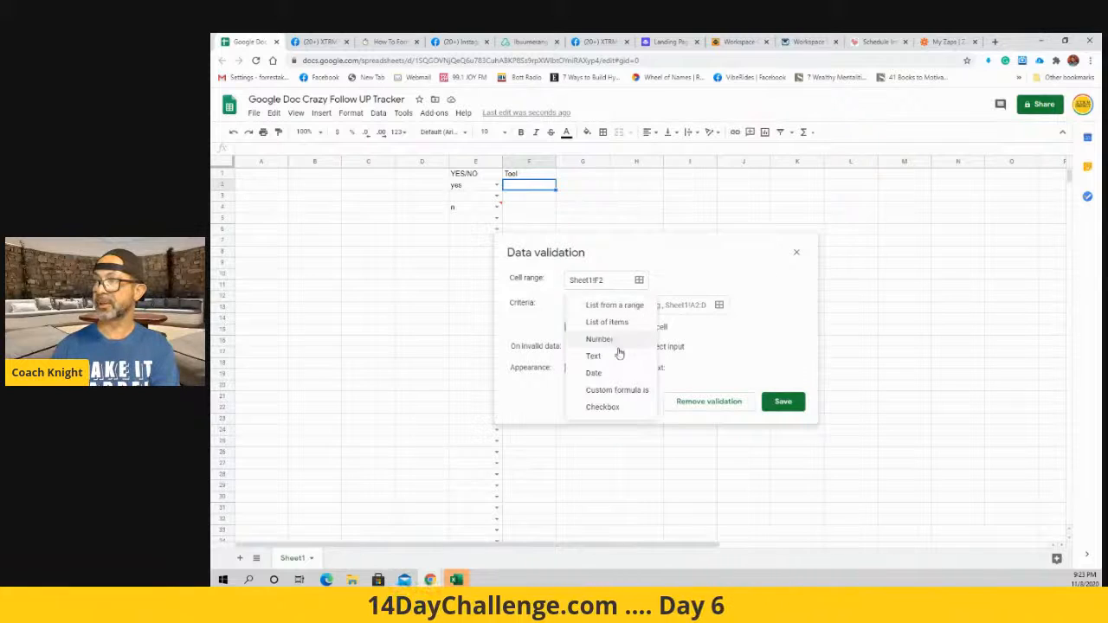
{"action": "left_click", "coordinate": [619, 321]}
{"action": "left_click", "coordinate": [644, 304]}
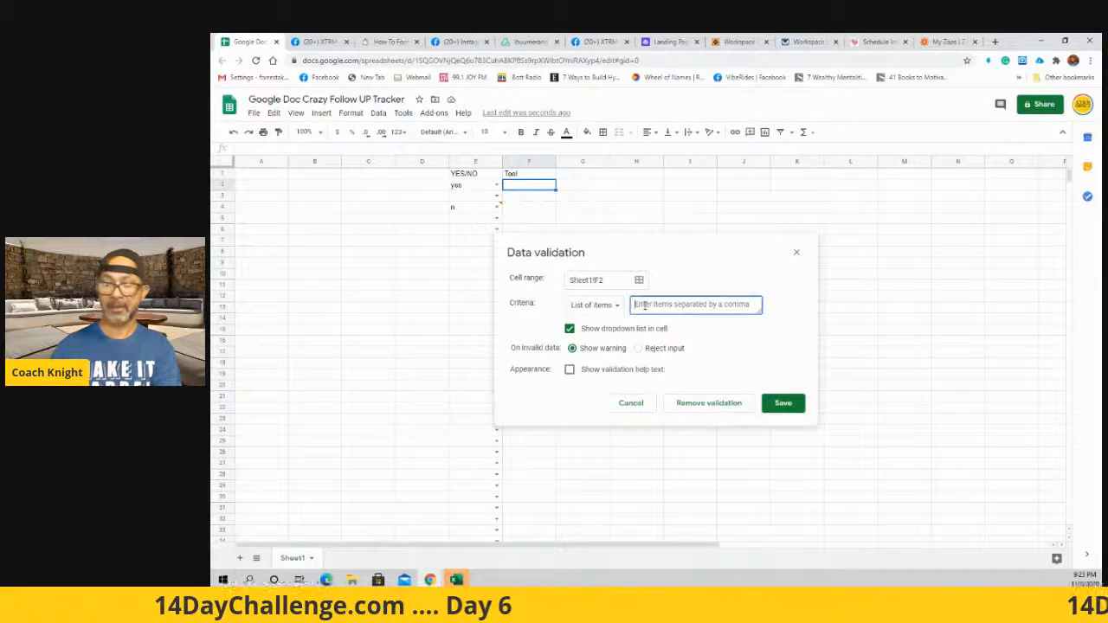
{"action": "type", "text": "t"}
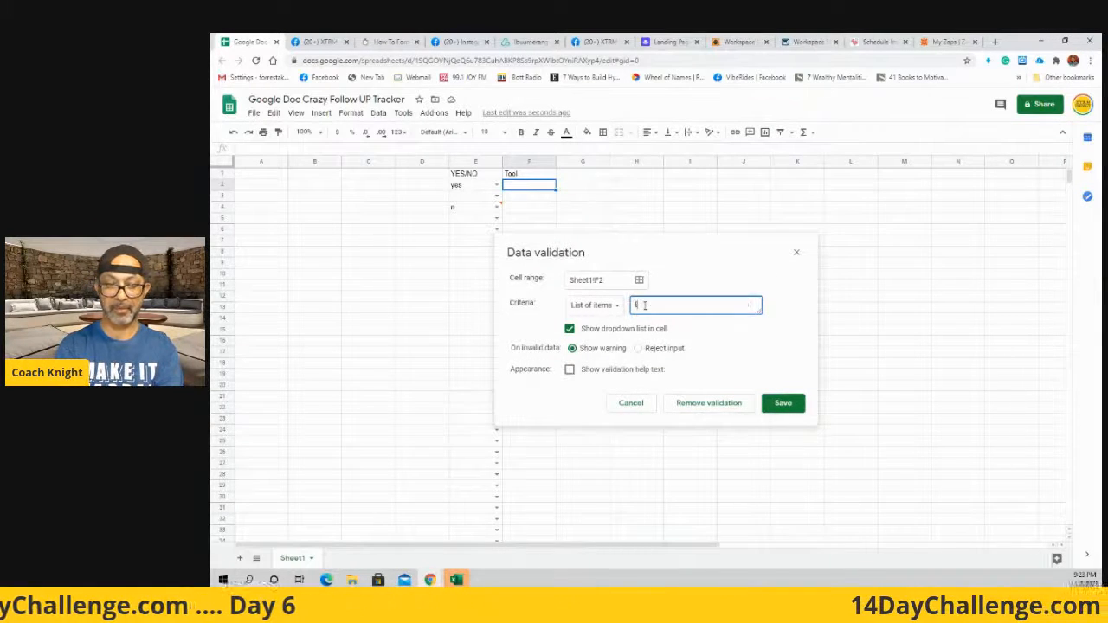
{"action": "type", "text": "easer, zoo"}
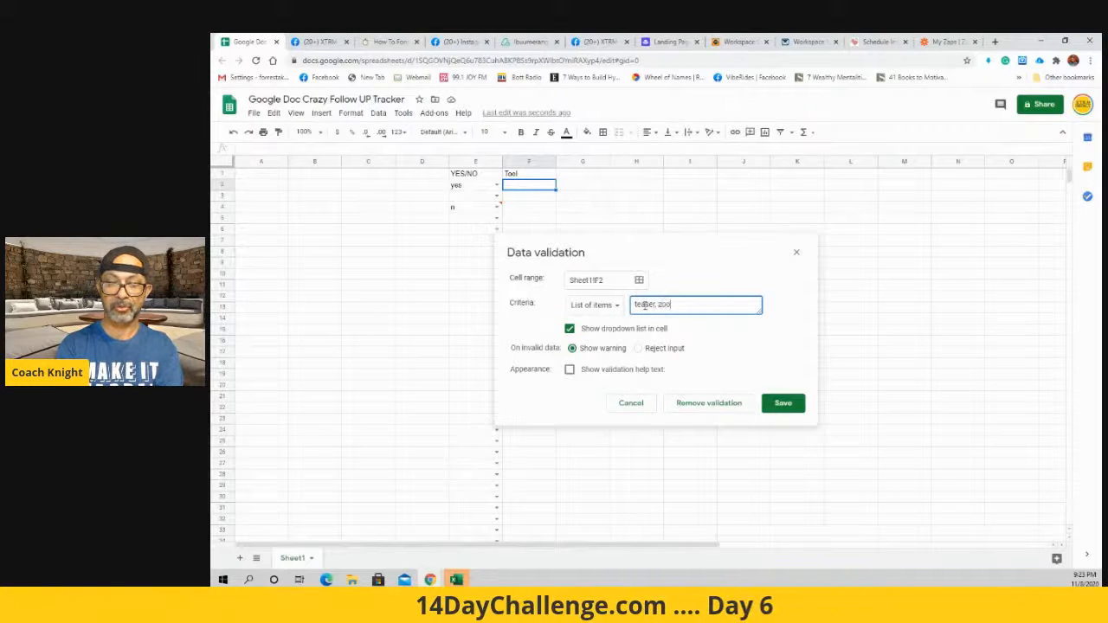
{"action": "type", "text": "m, live"}
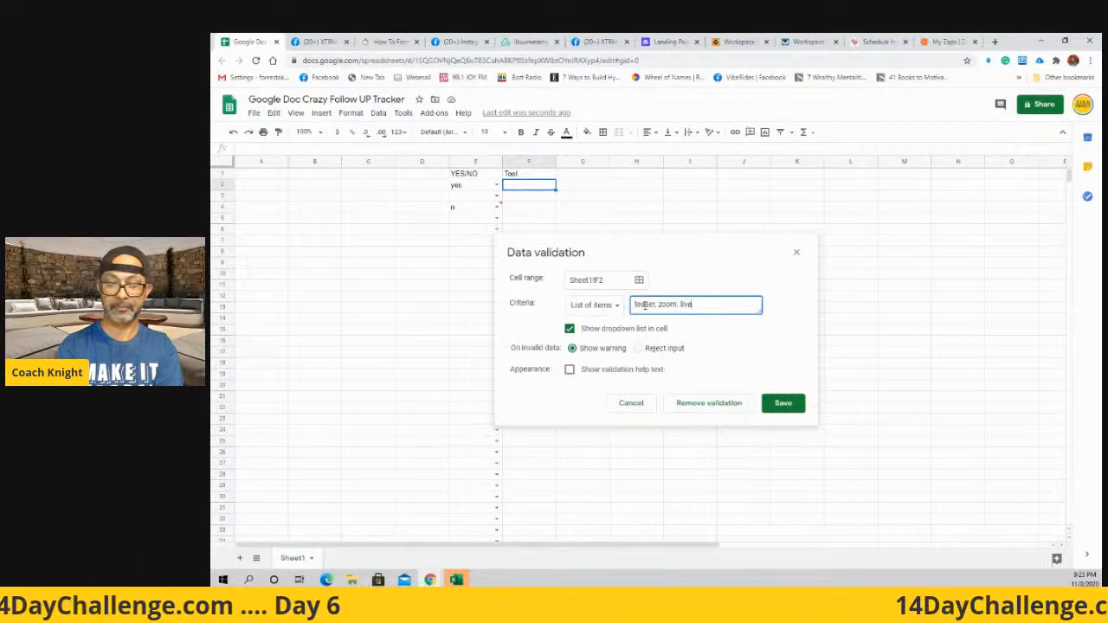
{"action": "type", "text": " overe"}
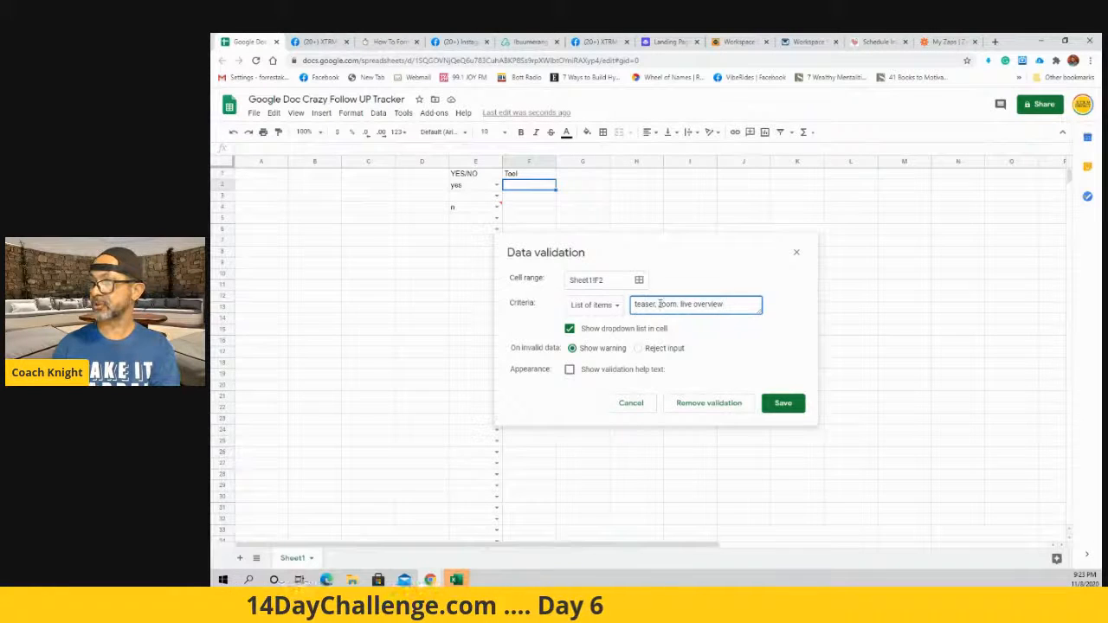
{"action": "type", "text": "recorded"}
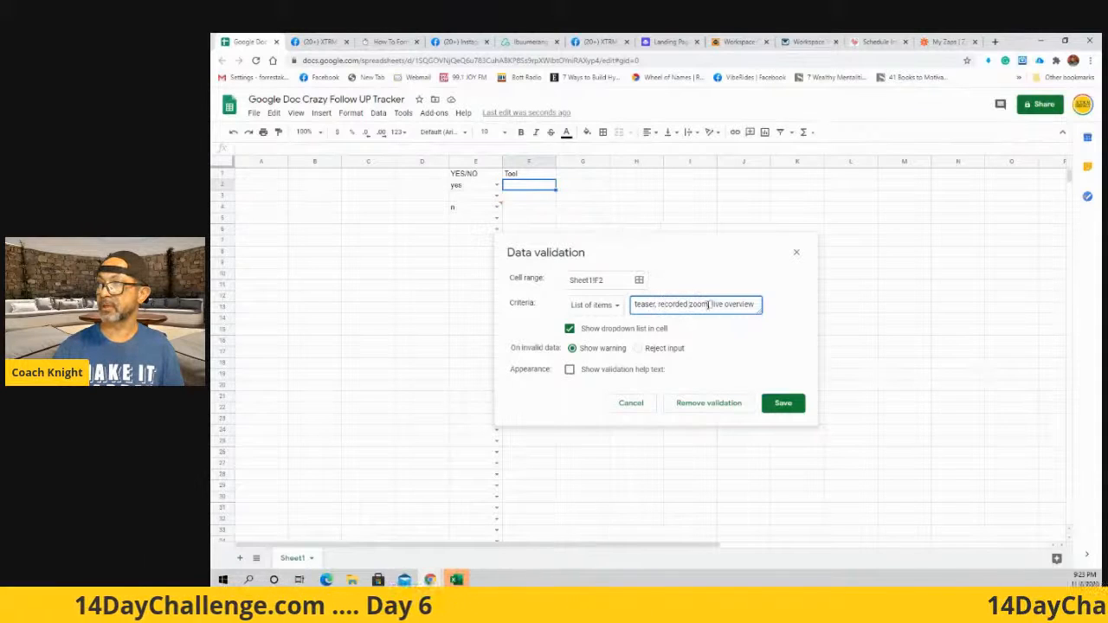
{"action": "left_click", "coordinate": [782, 402]}
{"action": "left_click", "coordinate": [531, 331]}
Step: Try the dropdown in cell F2 by choosing "recorded zoom. live overview", and clear the cell again
{"action": "left_click", "coordinate": [533, 186]}
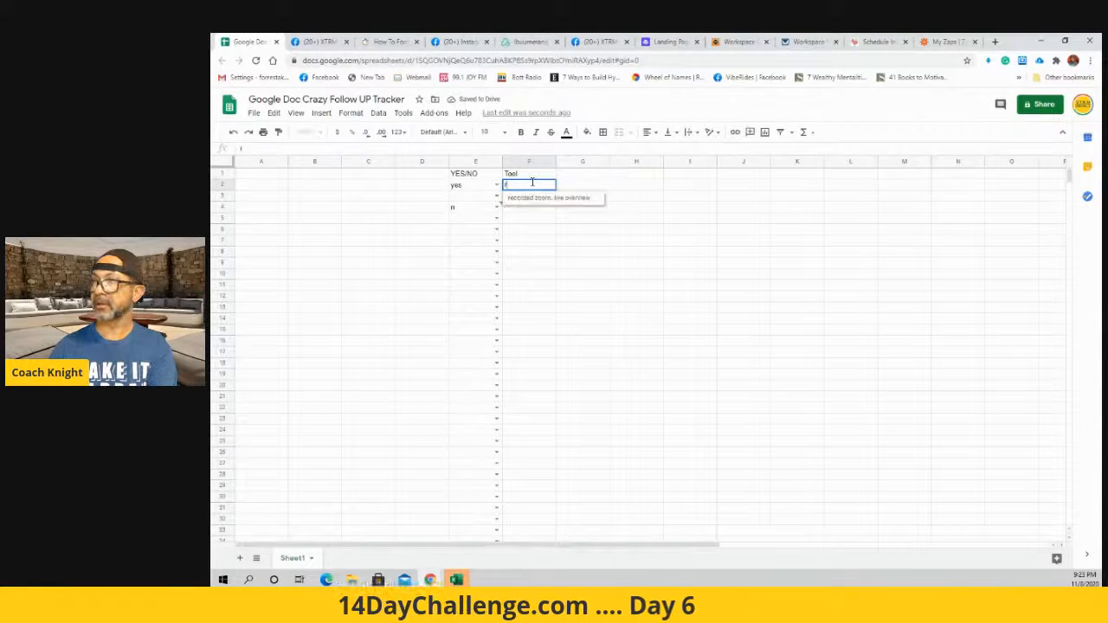
{"action": "type", "text": "r"}
{"action": "left_click", "coordinate": [532, 198]}
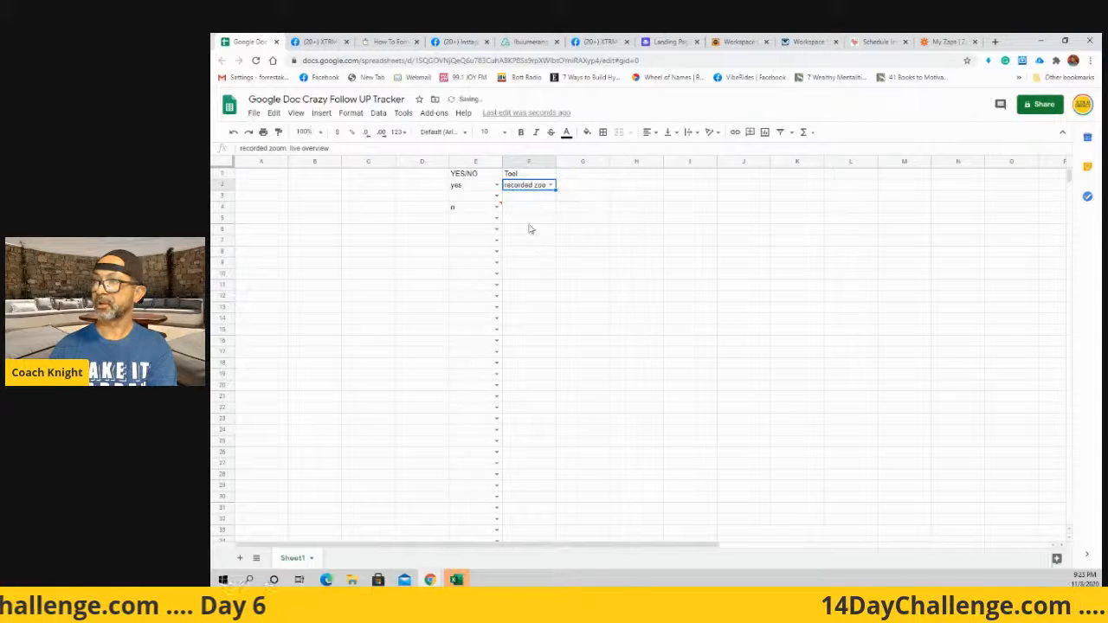
{"action": "key", "text": "Delete"}
Step: Copy the Tool dropdown from cell F2 down column F through row 100
{"action": "left_click", "coordinate": [532, 196]}
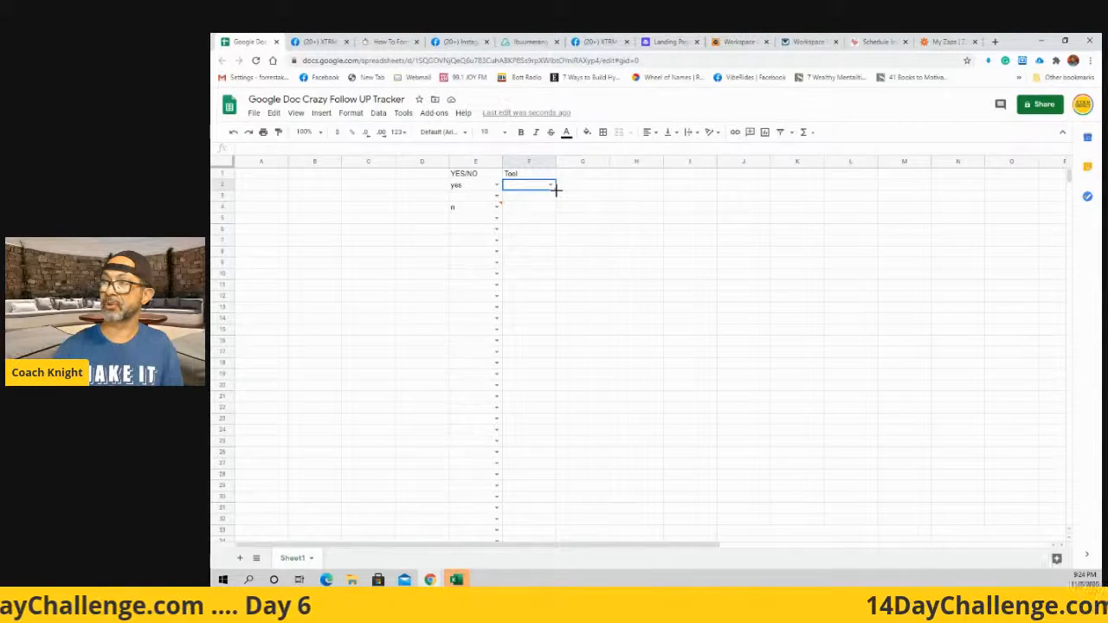
{"action": "scroll", "coordinate": [542, 541], "scroll_direction": "down", "scroll_amount": 2}
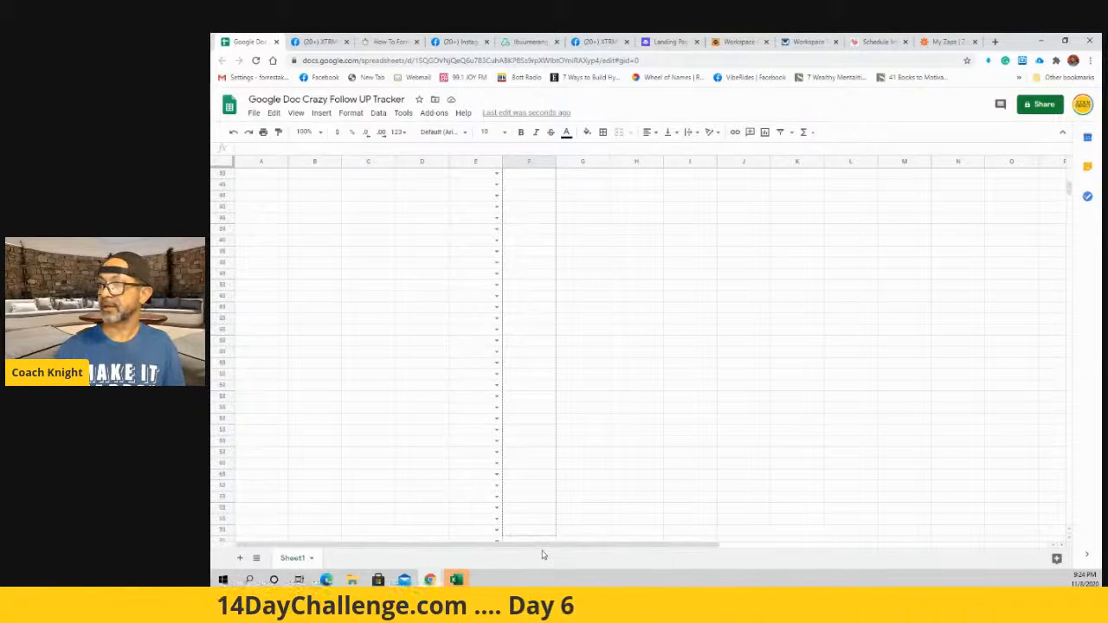
{"action": "scroll", "coordinate": [542, 555], "scroll_direction": "down", "scroll_amount": 4}
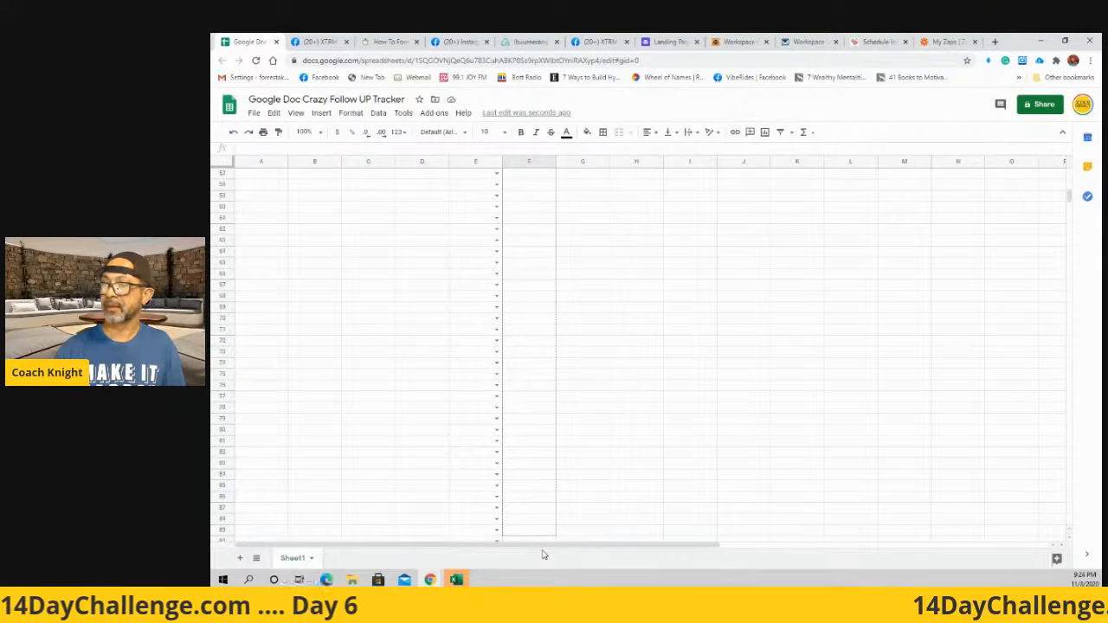
{"action": "scroll", "coordinate": [543, 555], "scroll_direction": "down", "scroll_amount": 4}
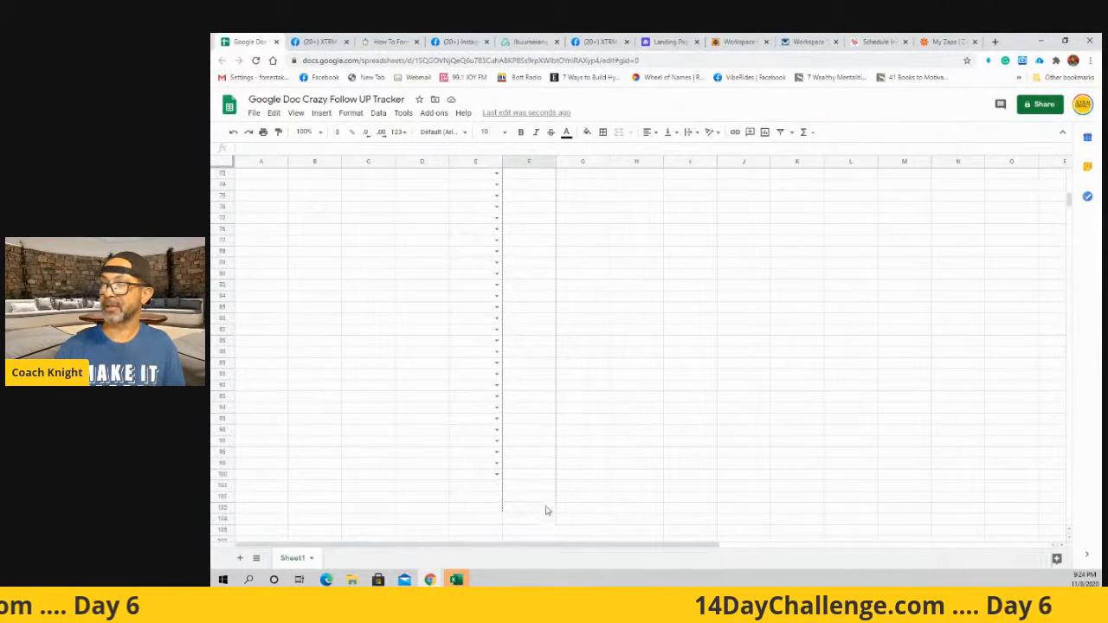
{"action": "key", "text": "ctrl+v"}
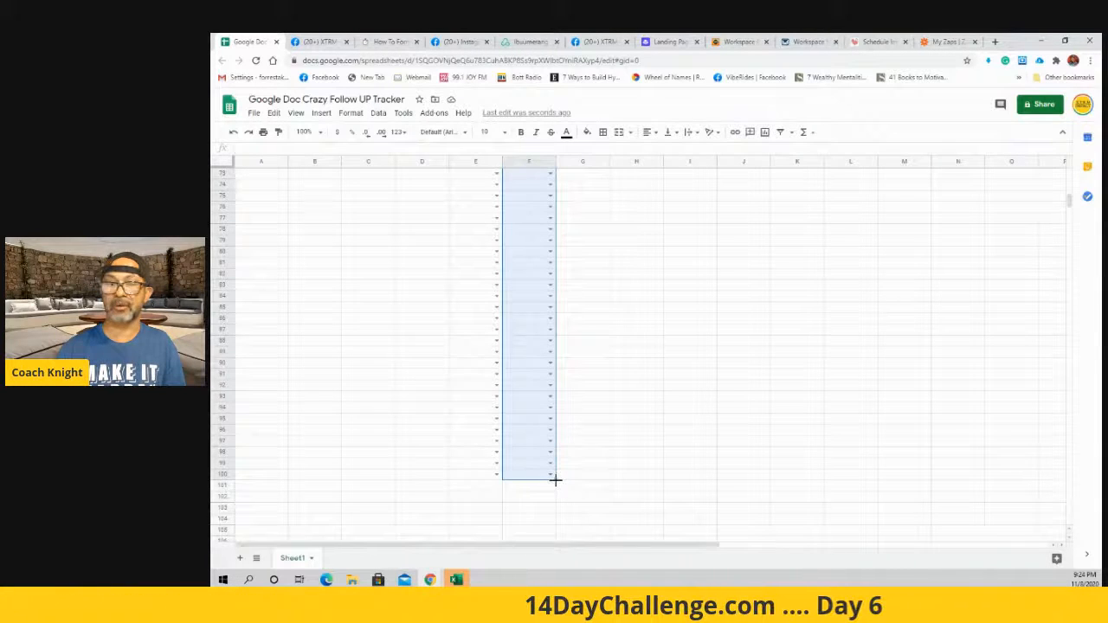
Step: Extend the column F dropdowns across columns G to K for rows 2 to 100
{"action": "scroll", "coordinate": [645, 447], "scroll_direction": "down", "scroll_amount": 2}
{"action": "scroll", "coordinate": [644, 447], "scroll_direction": "down", "scroll_amount": 2}
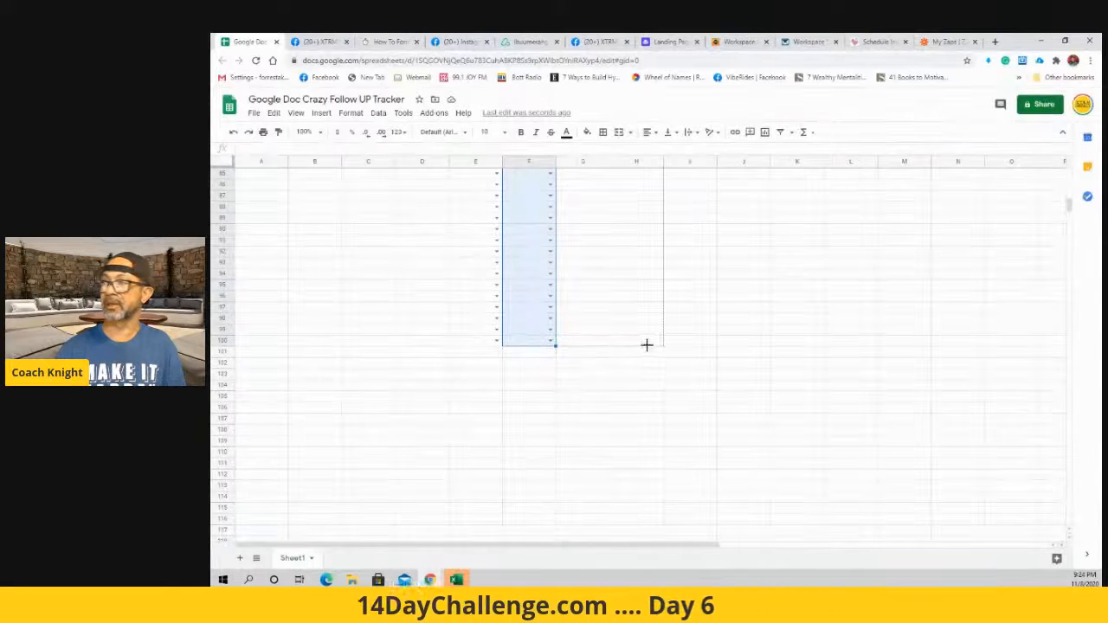
{"action": "left_click_drag", "start_coordinate": [774, 341], "coordinate": [776, 343]}
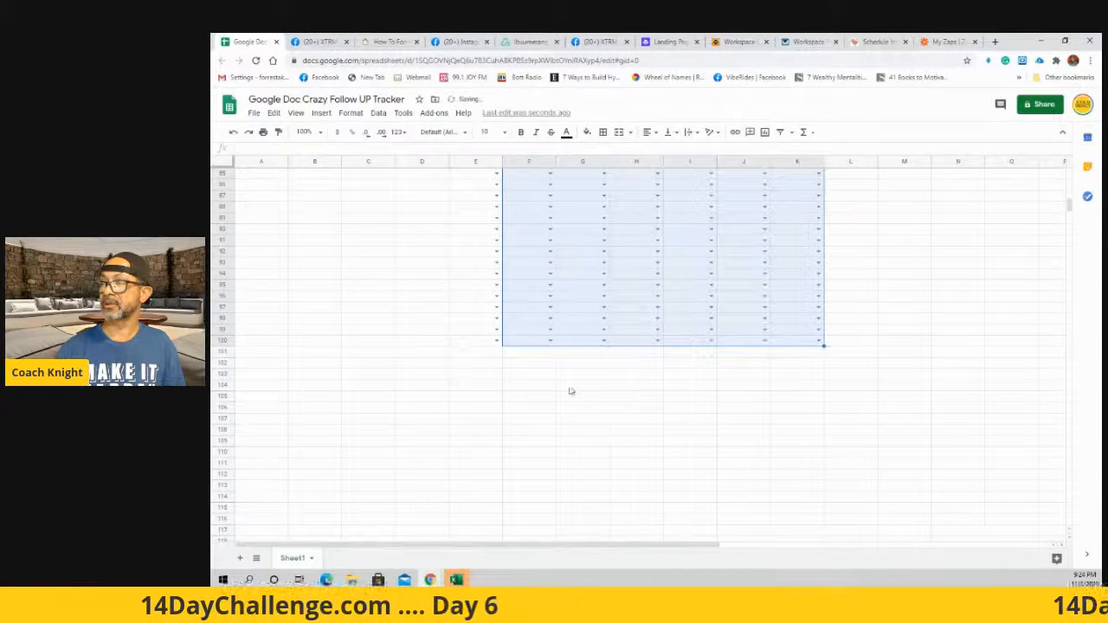
{"action": "scroll", "coordinate": [425, 354], "scroll_direction": "up", "scroll_amount": 10}
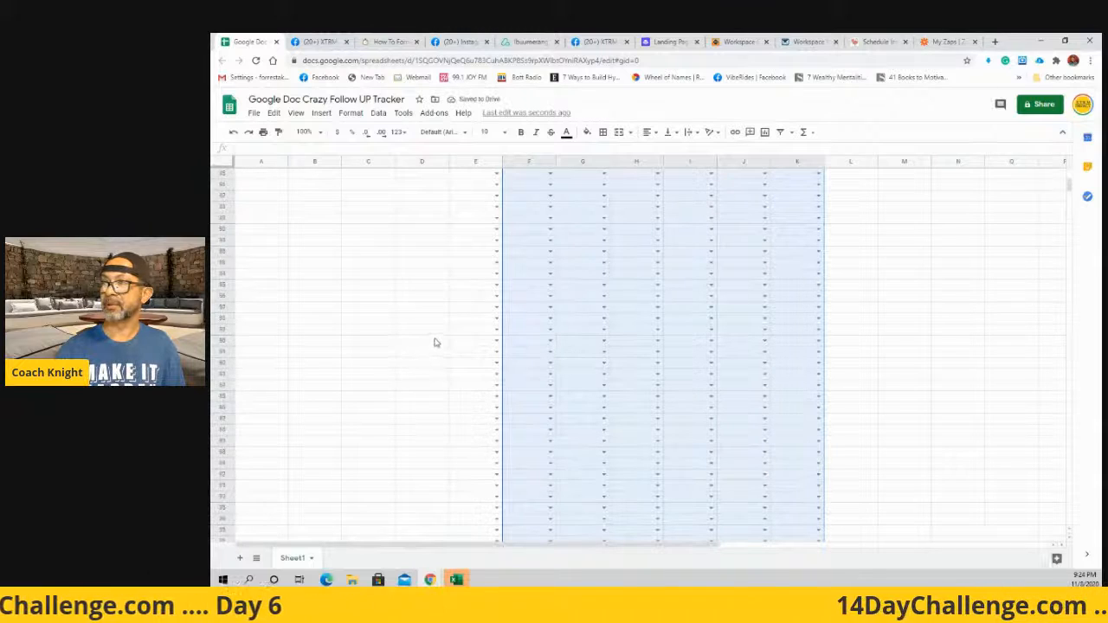
{"action": "scroll", "coordinate": [424, 337], "scroll_direction": "up", "scroll_amount": 10}
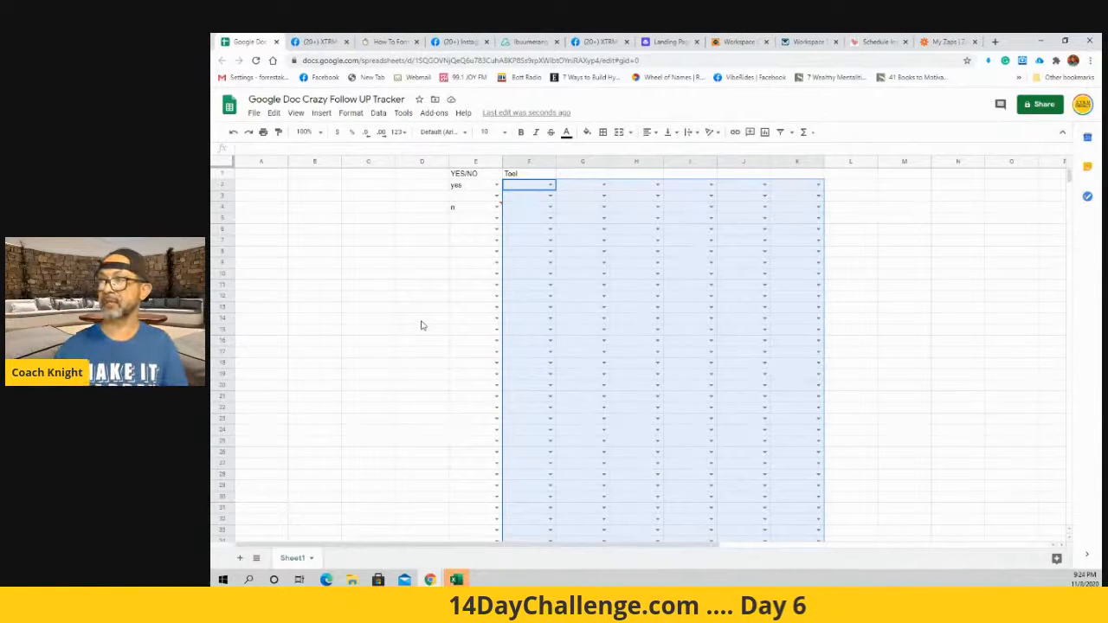
{"action": "left_click", "coordinate": [417, 317]}
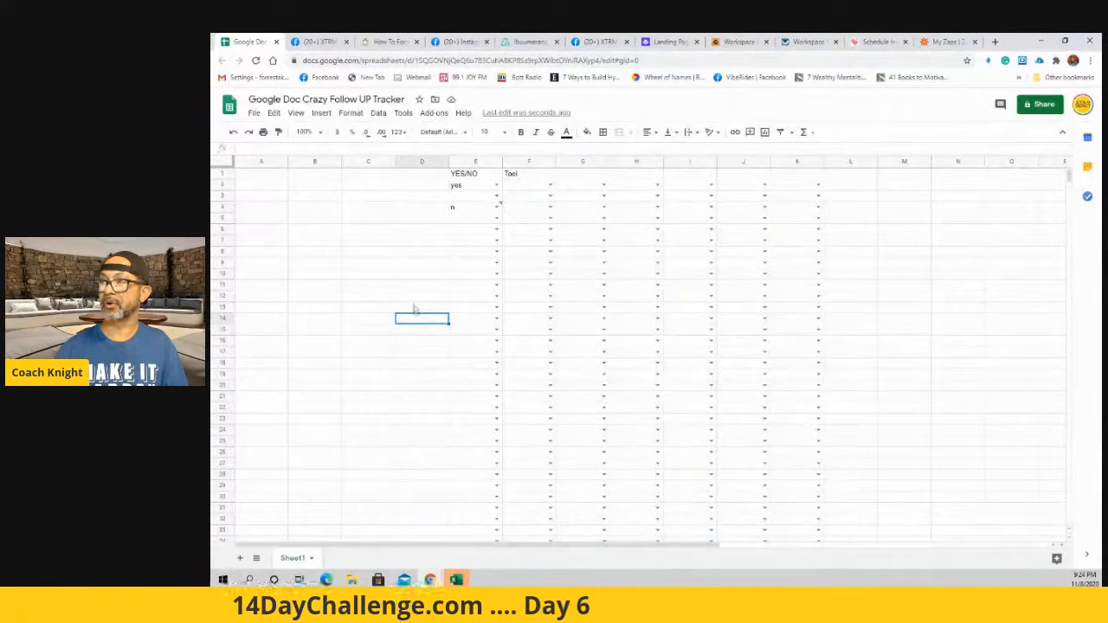
Step: Choose no in cell E4 and "recorded zoom. live overview" in cell F2
{"action": "double_click", "coordinate": [463, 206]}
{"action": "left_click", "coordinate": [460, 233]}
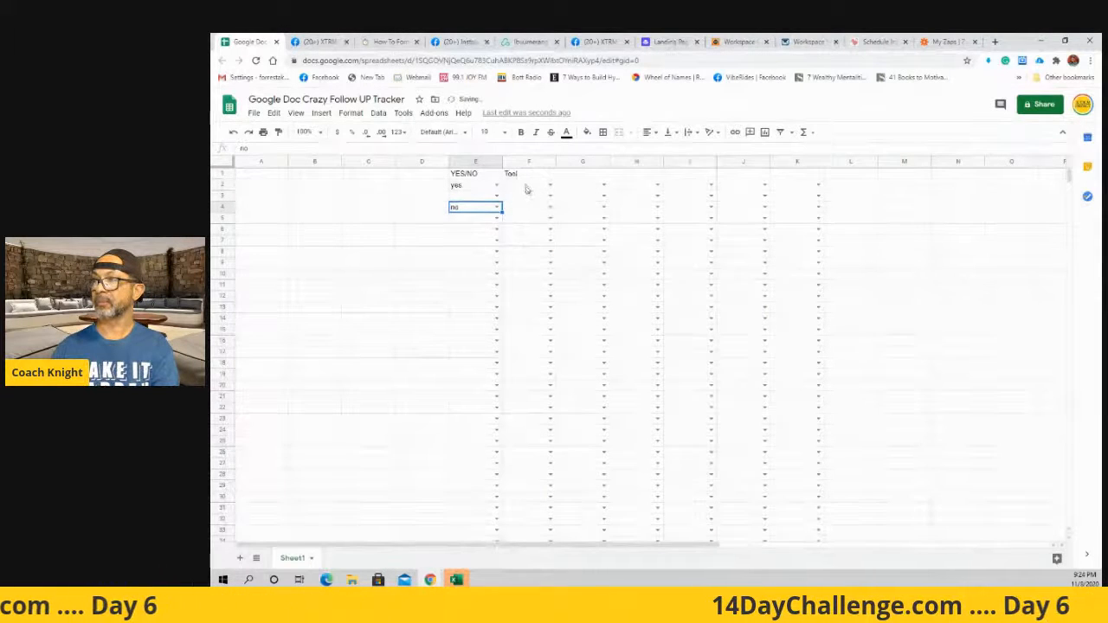
{"action": "left_click", "coordinate": [525, 188]}
{"action": "double_click", "coordinate": [525, 187]}
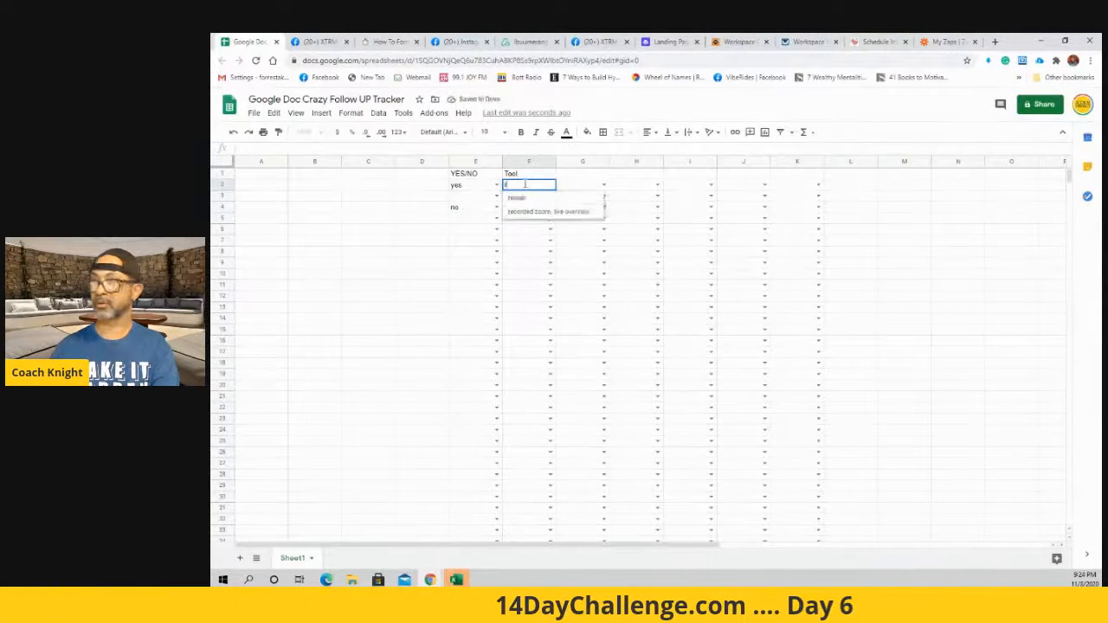
{"action": "left_click", "coordinate": [525, 197]}
Step: Choose teaser in cell F3 and "recorded zoom. live overview" in cell F4
{"action": "double_click", "coordinate": [549, 196]}
{"action": "left_click", "coordinate": [517, 210]}
{"action": "left_click", "coordinate": [527, 209]}
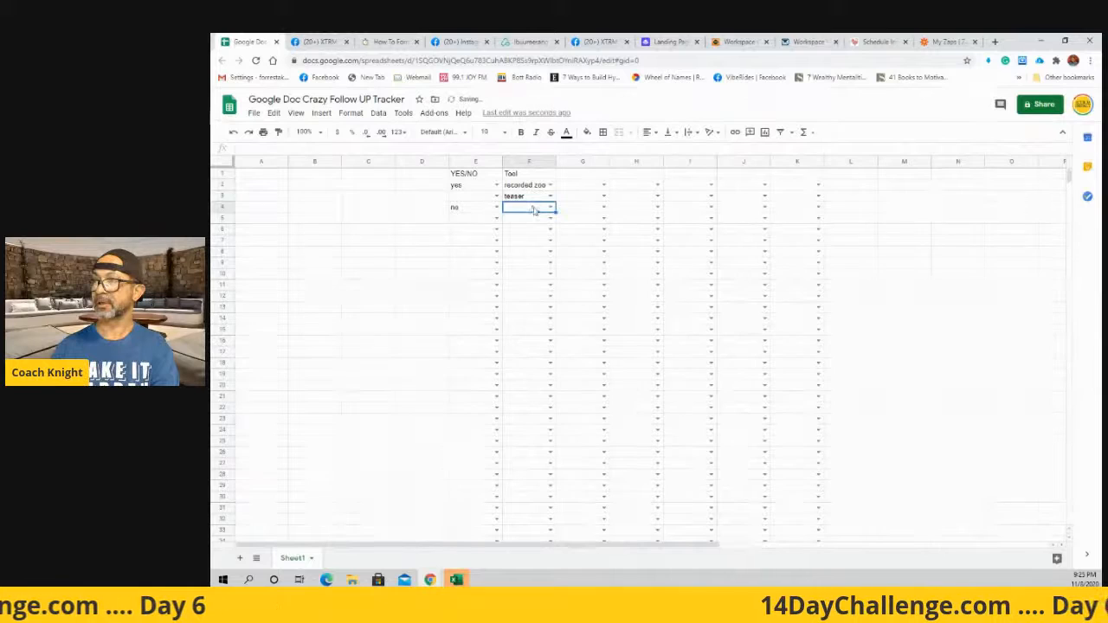
{"action": "left_click", "coordinate": [550, 208]}
{"action": "left_click", "coordinate": [571, 234]}
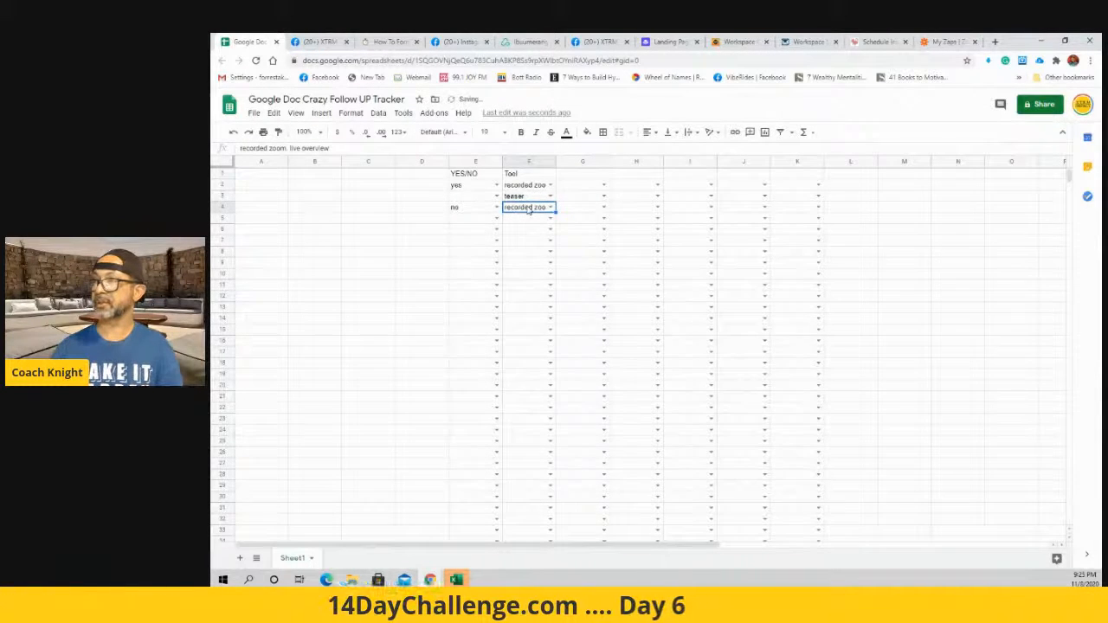
Step: Change the data validation list of cell F4 to "teaser,recorded zoom, live overview" and save it
{"action": "right_click", "coordinate": [527, 210]}
{"action": "left_click", "coordinate": [578, 554]}
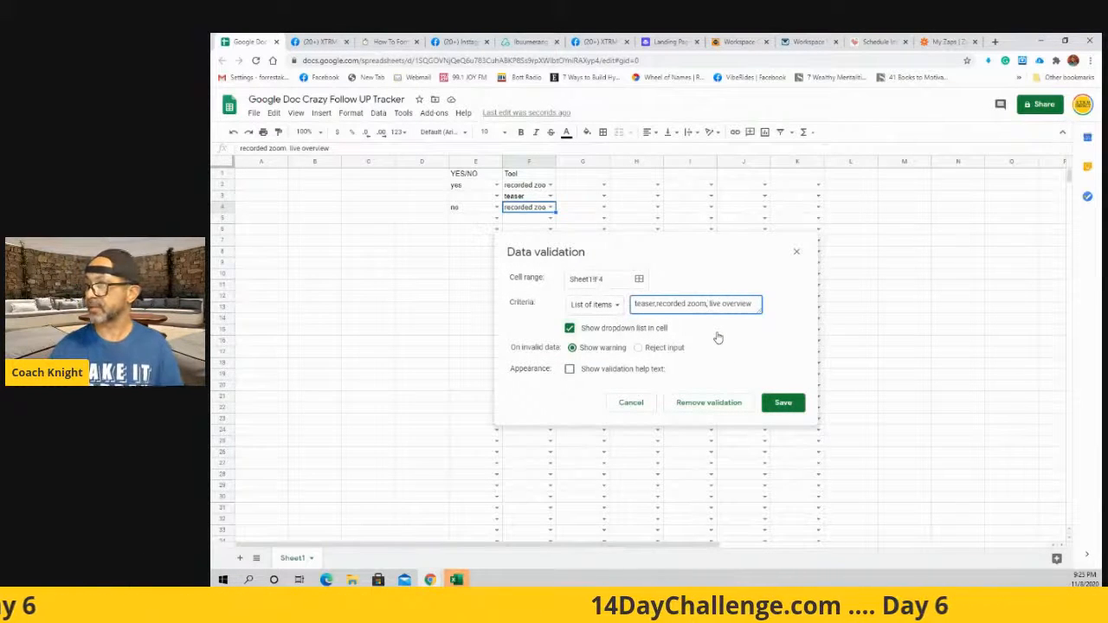
{"action": "left_click", "coordinate": [783, 402]}
{"action": "left_click", "coordinate": [475, 316]}
Step: Choose live overview in cell F4's dropdown and copy the cell down column F through row 28
{"action": "left_click", "coordinate": [530, 197]}
{"action": "left_click", "coordinate": [537, 208]}
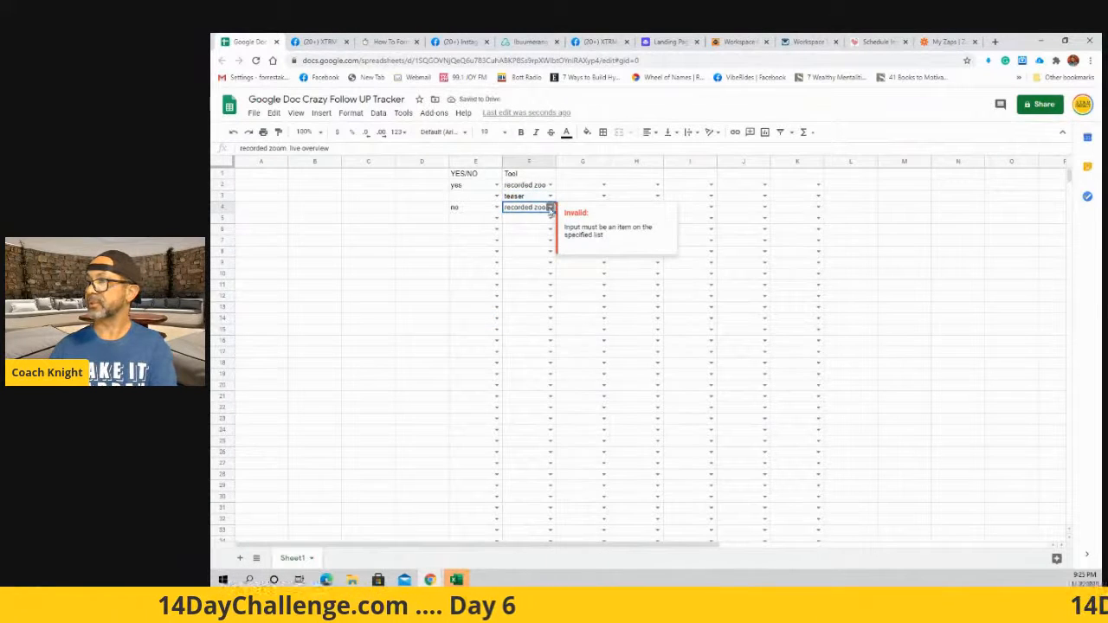
{"action": "left_click", "coordinate": [549, 210]}
{"action": "left_click", "coordinate": [533, 253]}
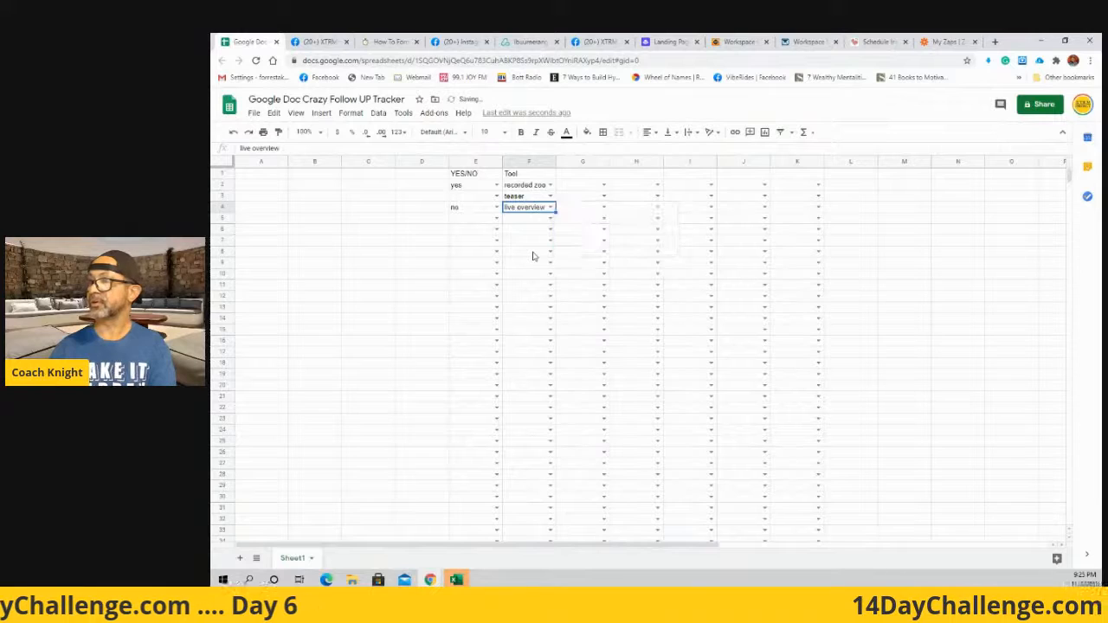
{"action": "double_click", "coordinate": [551, 210]}
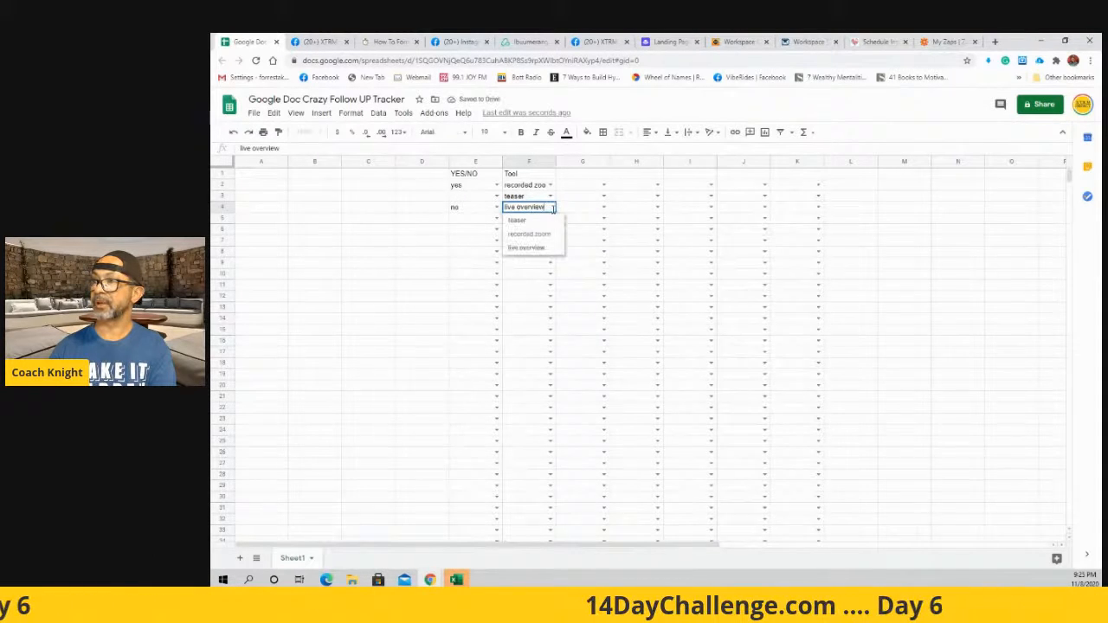
{"action": "left_click", "coordinate": [531, 263]}
{"action": "left_click", "coordinate": [545, 210]}
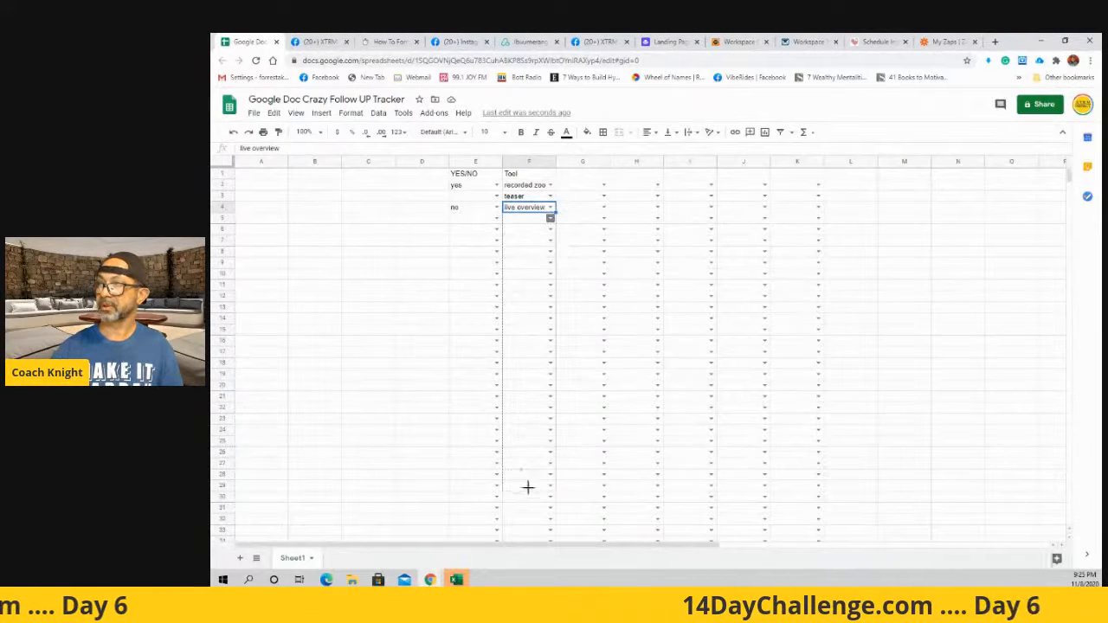
{"action": "left_click_drag", "start_coordinate": [528, 487], "coordinate": [528, 474]}
Step: Clear cell F4 and copy its empty dropdown down column F through row 100
{"action": "left_click", "coordinate": [524, 210]}
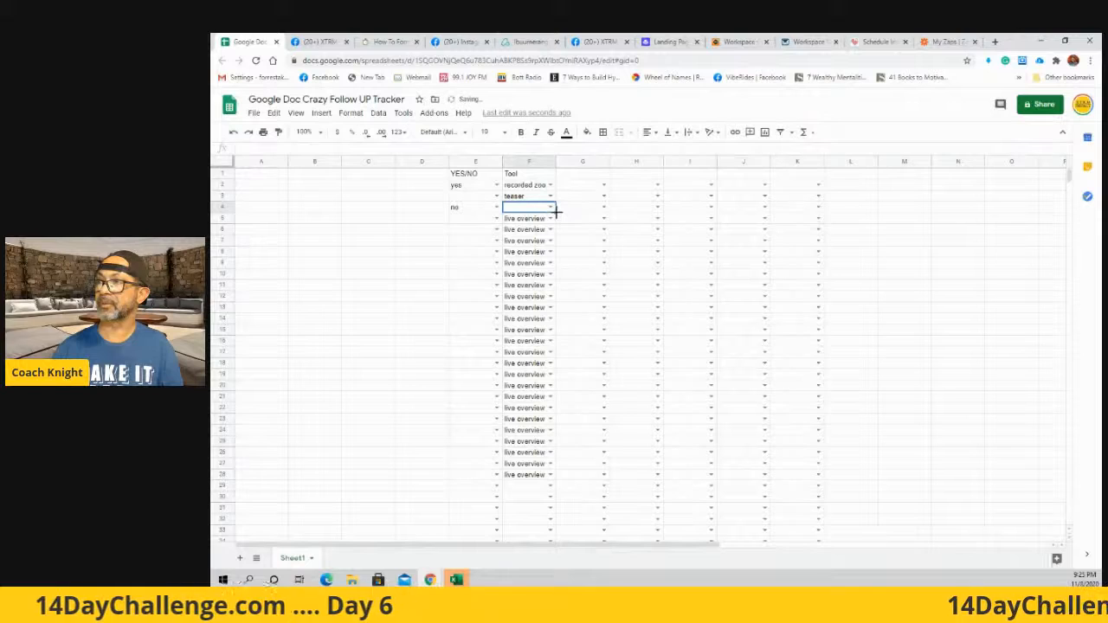
{"action": "scroll", "coordinate": [546, 487], "scroll_direction": "down", "scroll_amount": 10}
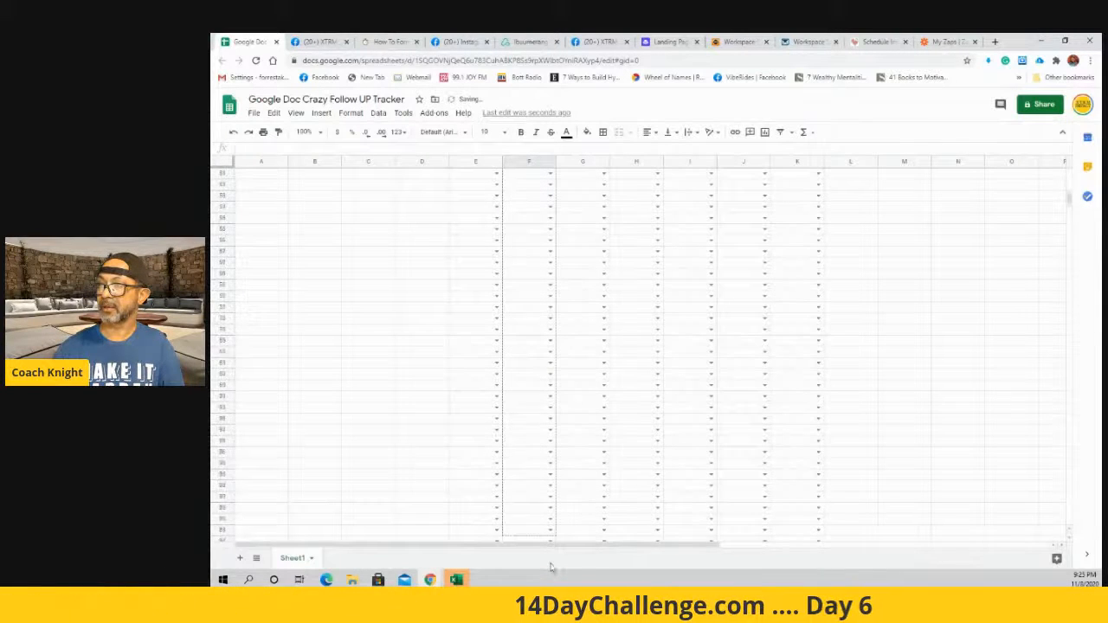
{"action": "left_click_drag", "start_coordinate": [550, 564], "coordinate": [549, 336]}
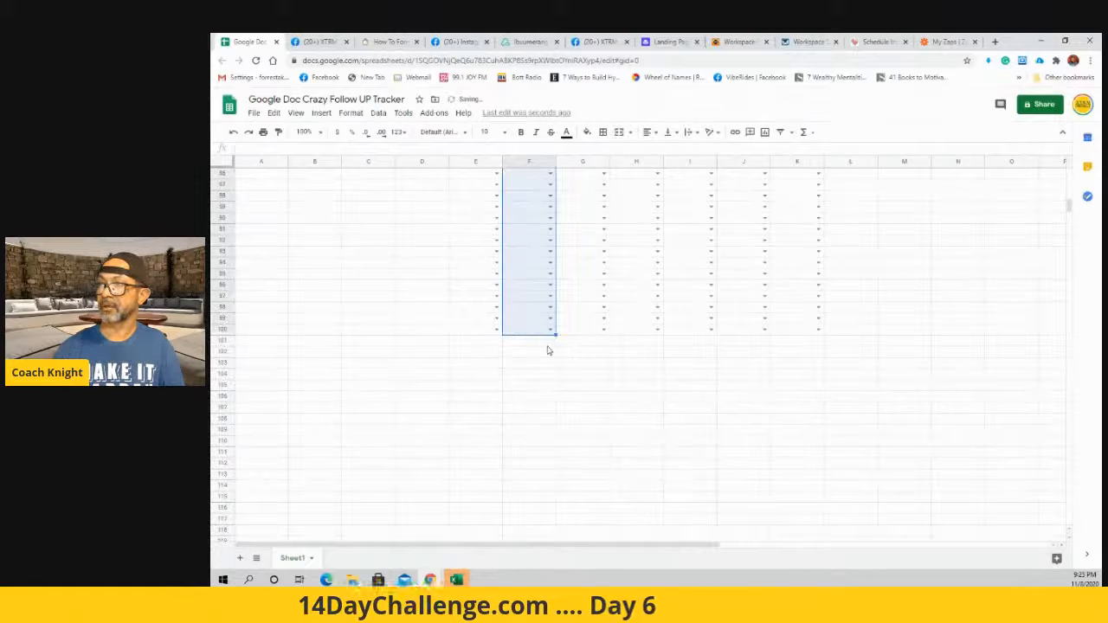
Step: Extend the dropdowns in F4 to F100 across columns G to K
{"action": "left_click_drag", "start_coordinate": [554, 332], "coordinate": [805, 332]}
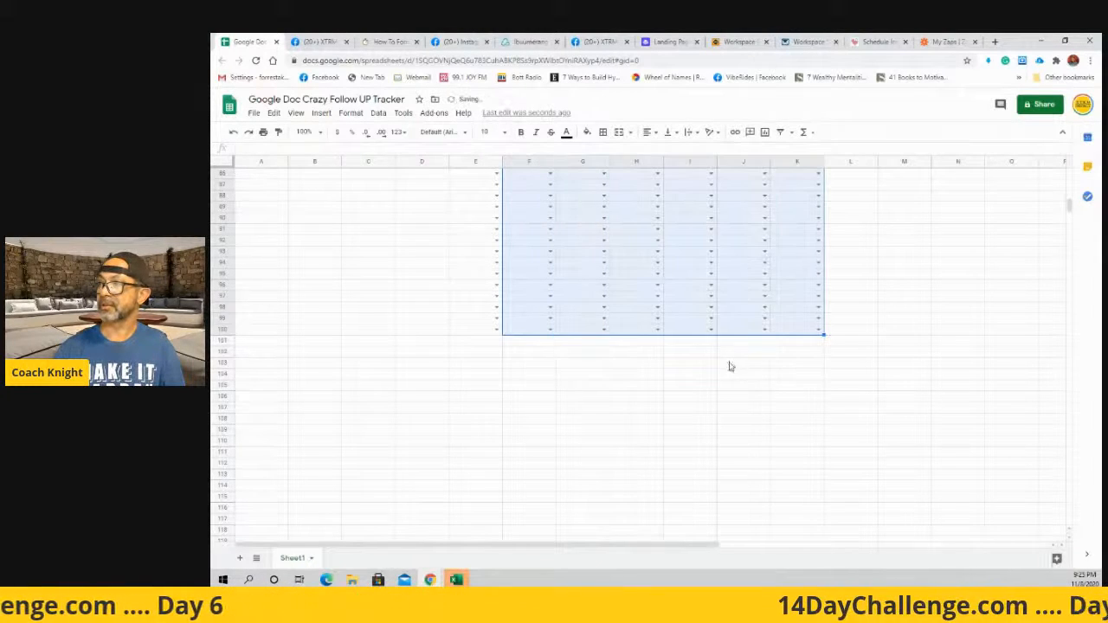
{"action": "left_click", "coordinate": [690, 363]}
{"action": "scroll", "coordinate": [389, 326], "scroll_direction": "up", "scroll_amount": 5}
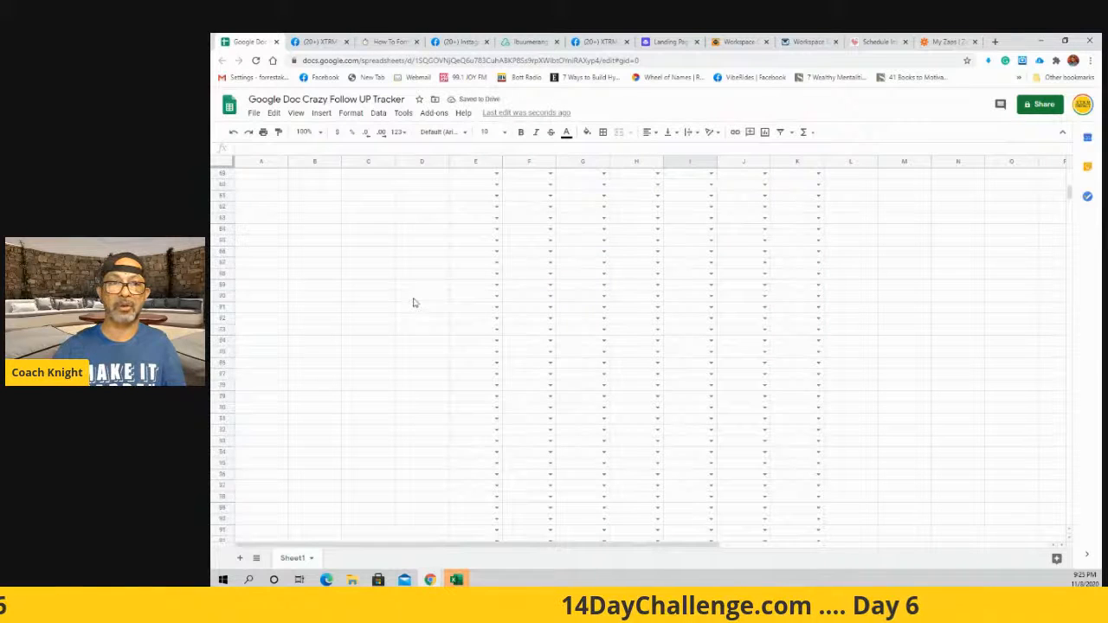
{"action": "scroll", "coordinate": [408, 297], "scroll_direction": "up", "scroll_amount": 5}
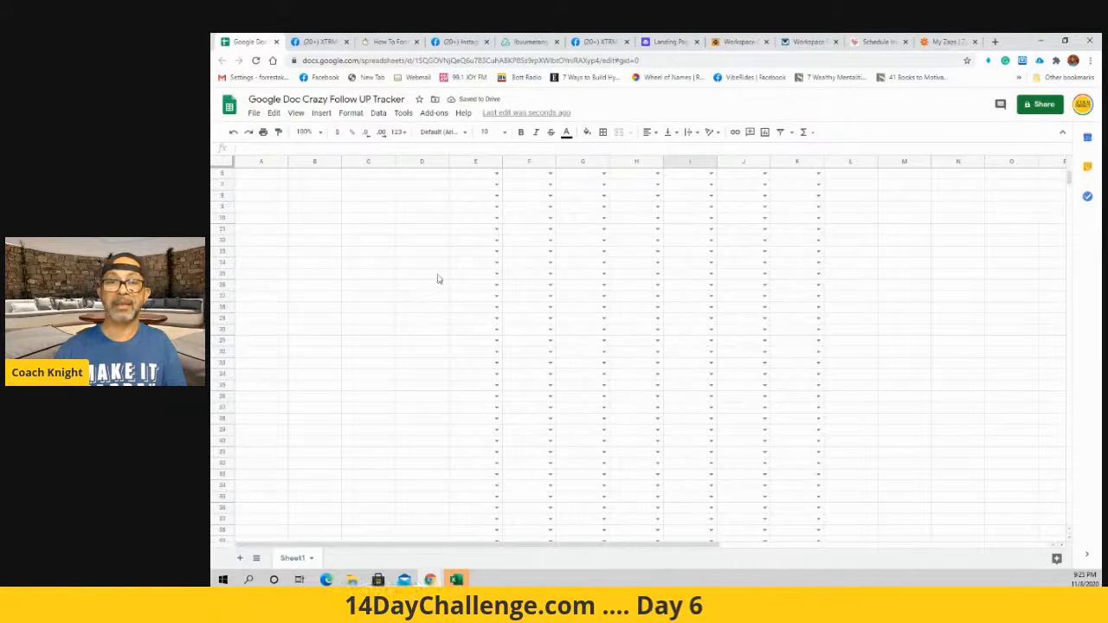